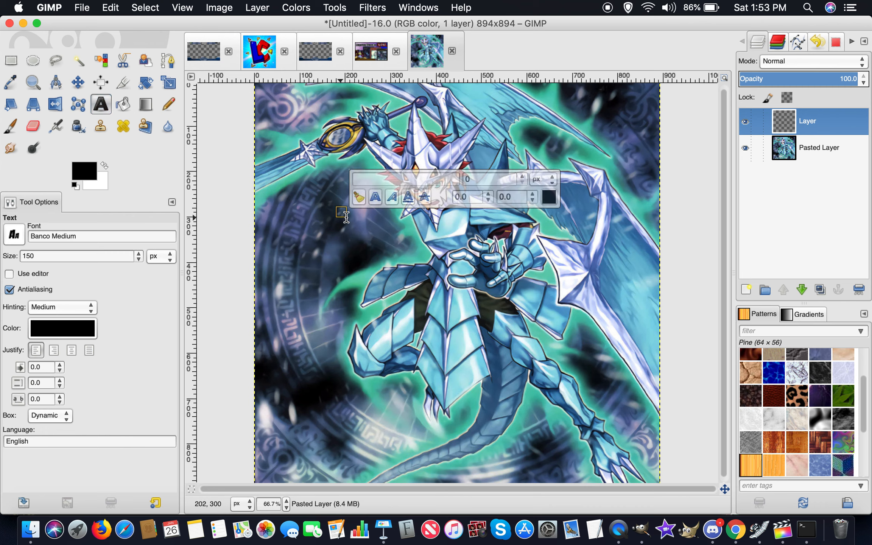
Step: Enter the text "Brio is" with "Expensive" on a second line, in black Banco Medium at 150 px
{"action": "type", "text": "Br"}
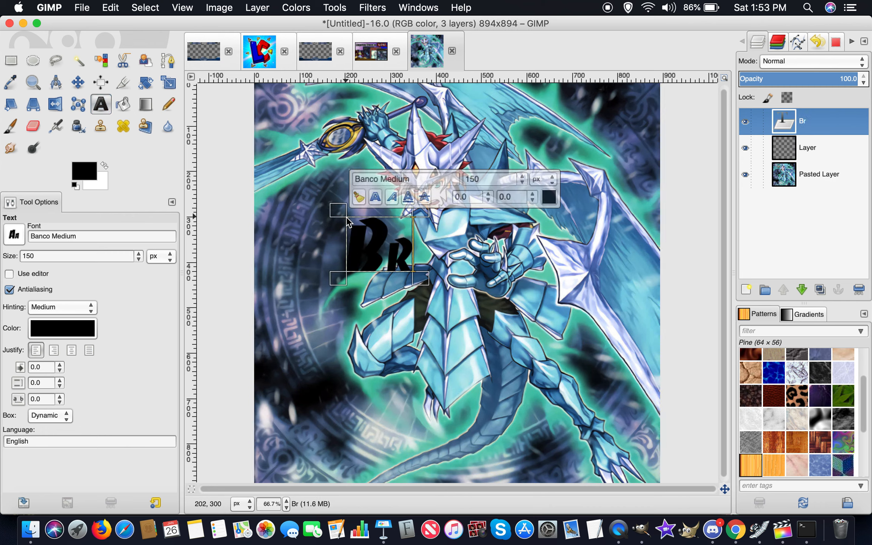
{"action": "type", "text": "io is"}
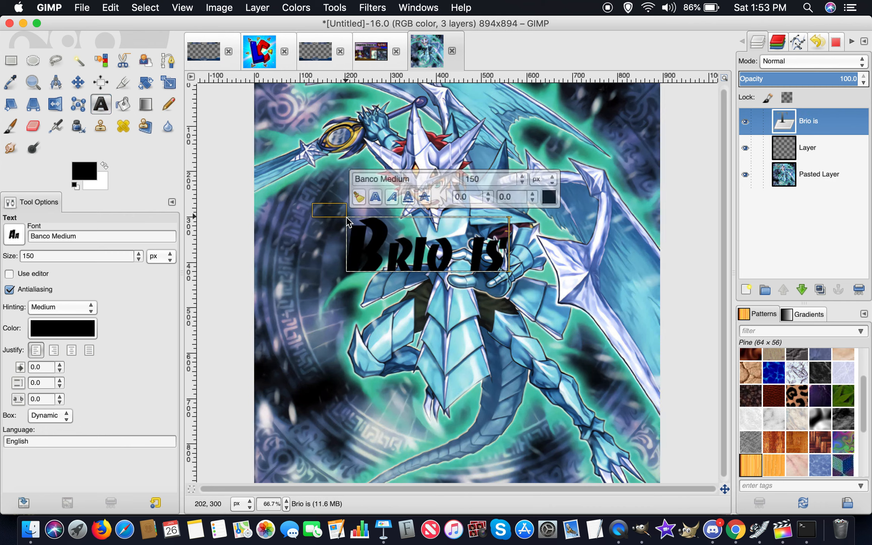
{"action": "key", "text": "Return"}
{"action": "type", "text": "Expensive"}
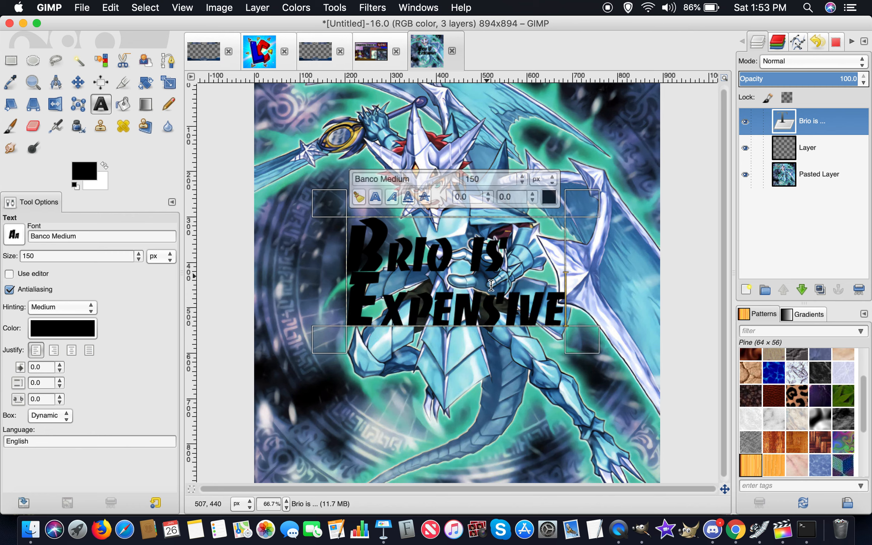
Step: Enlarge all of the text to 185 px and move it slightly to the left over the character
{"action": "key", "text": "super+a"}
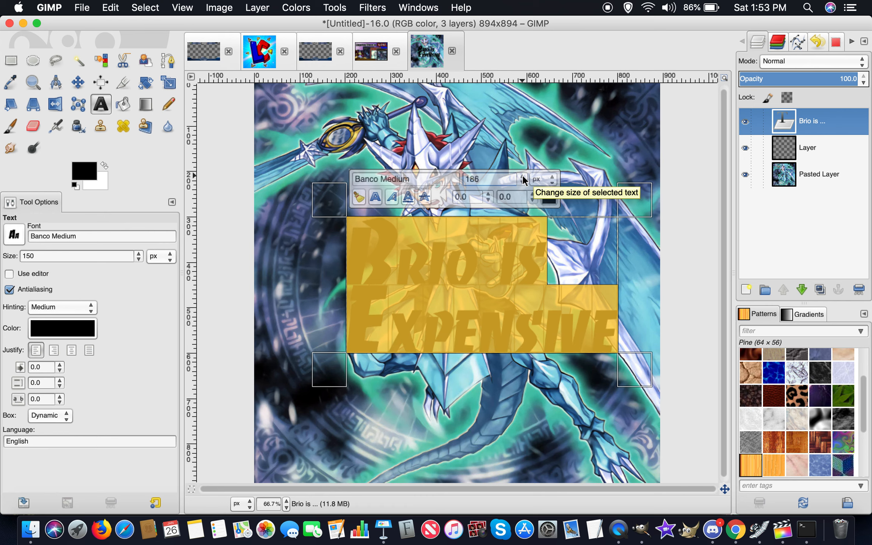
{"action": "left_click", "coordinate": [523, 182]}
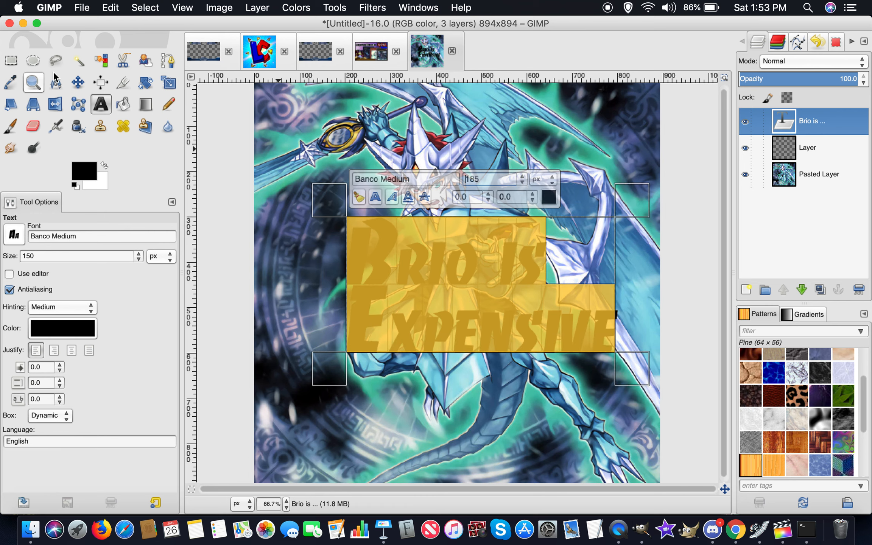
{"action": "left_click", "coordinate": [76, 80]}
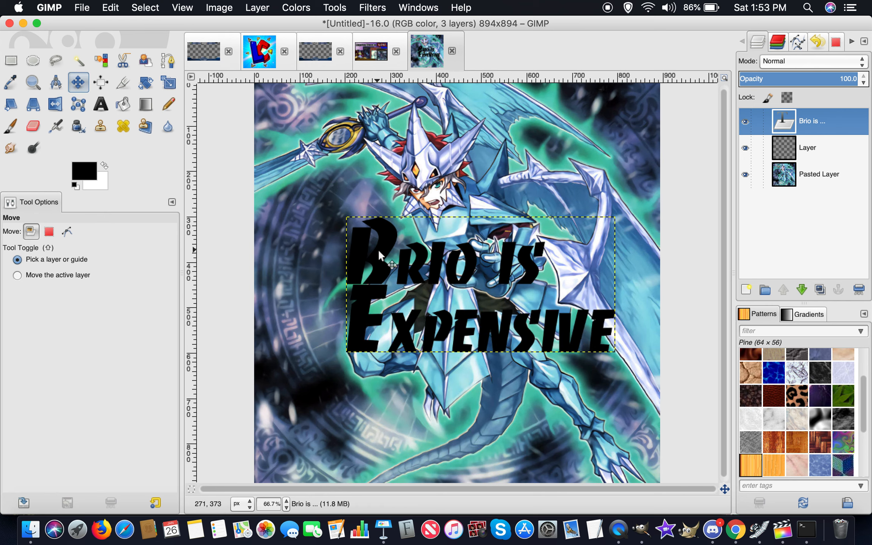
{"action": "left_click", "coordinate": [362, 241]}
{"action": "left_click_drag", "start_coordinate": [363, 244], "coordinate": [363, 247]}
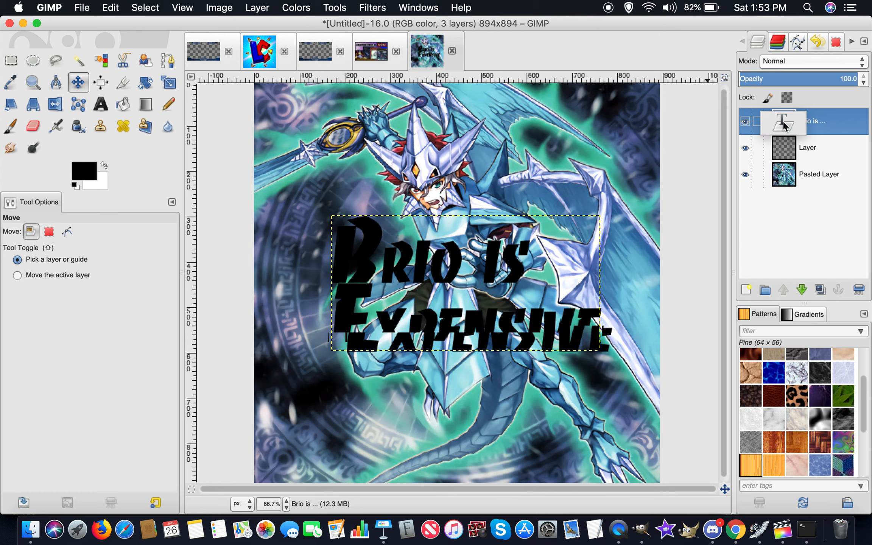
Step: Create a selection from the text layer's alpha and grow it by 16 px
{"action": "right_click", "coordinate": [815, 121]}
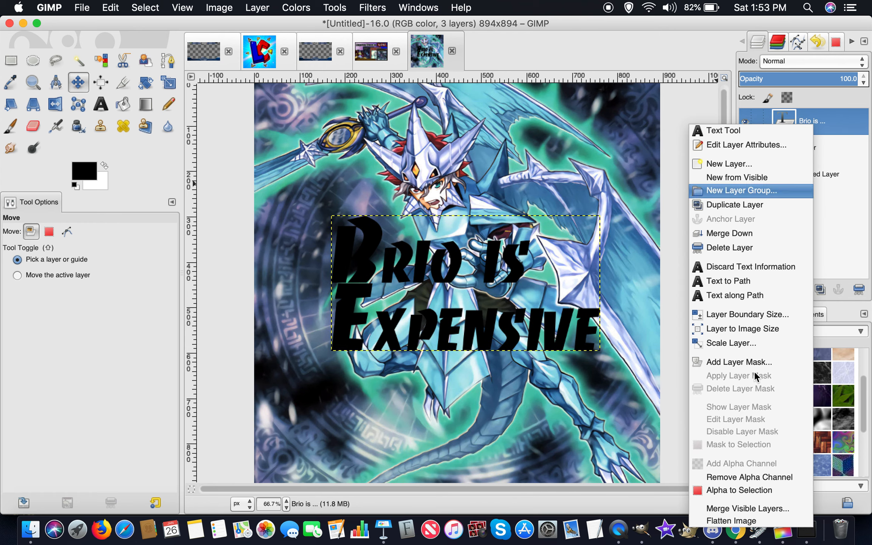
{"action": "left_click", "coordinate": [748, 491]}
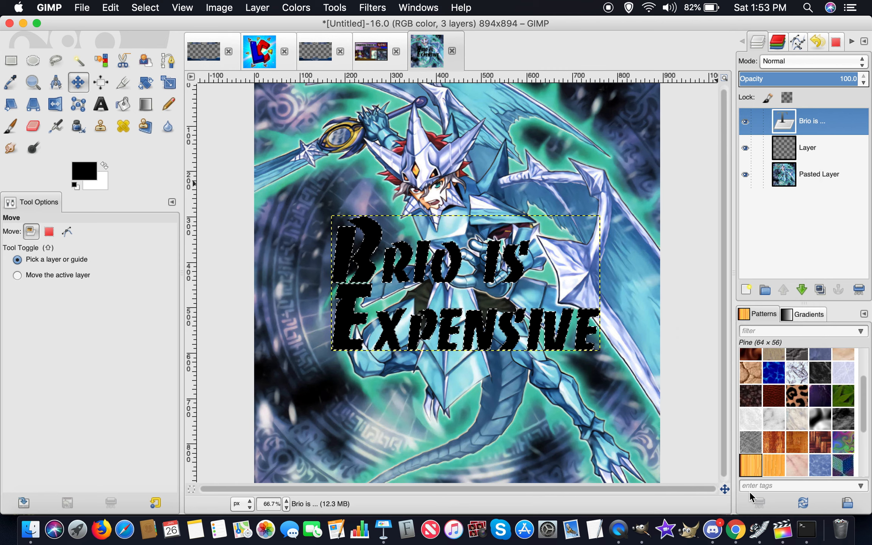
{"action": "right_click", "coordinate": [478, 336]}
{"action": "mouse_move", "coordinate": [536, 374]}
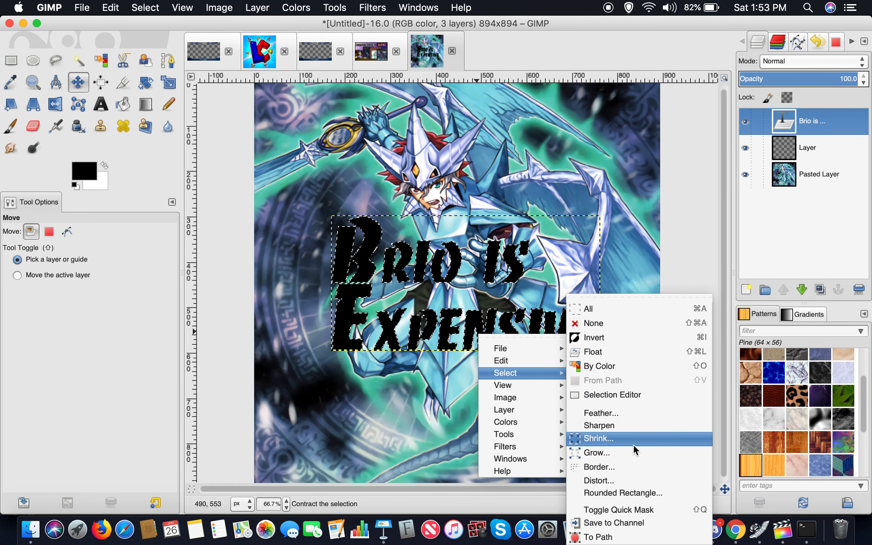
{"action": "left_click", "coordinate": [631, 455]}
{"action": "scroll", "coordinate": [666, 434], "scroll_direction": "up", "scroll_amount": 6}
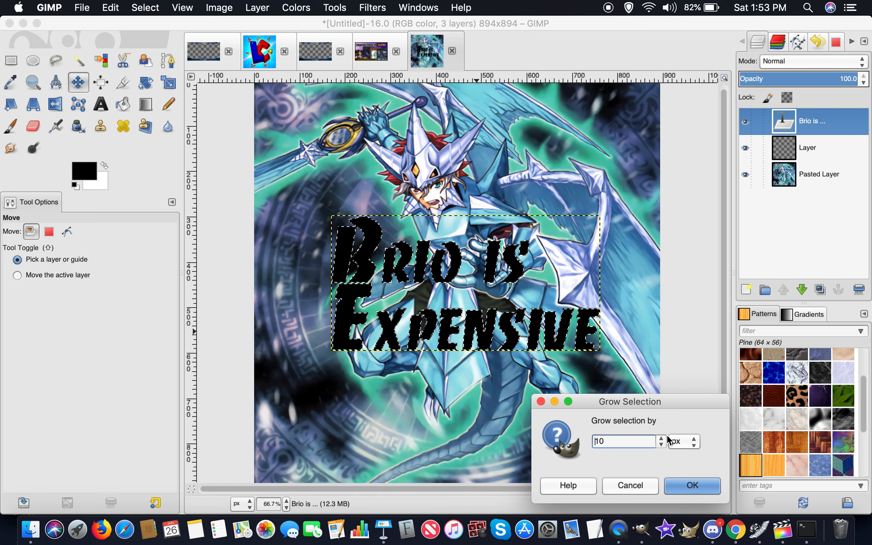
{"action": "scroll", "coordinate": [666, 434], "scroll_direction": "up", "scroll_amount": 2}
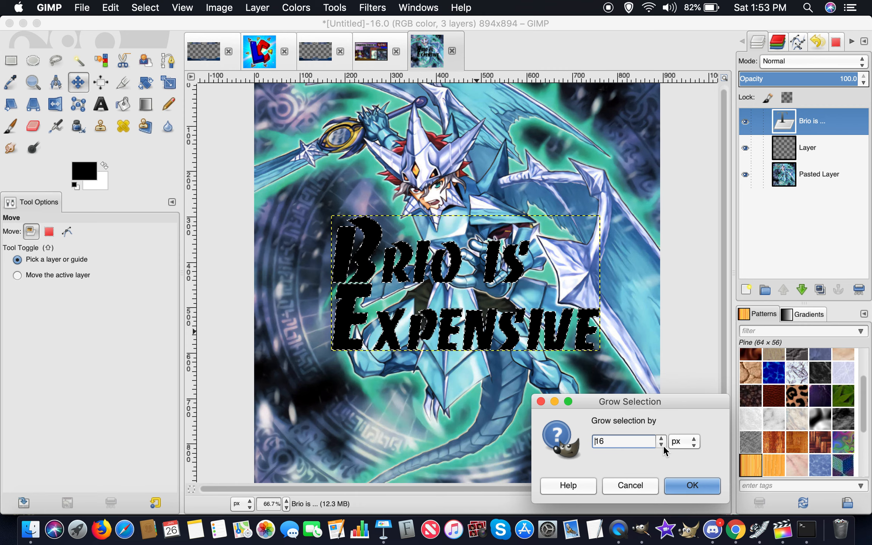
{"action": "left_click", "coordinate": [692, 487]}
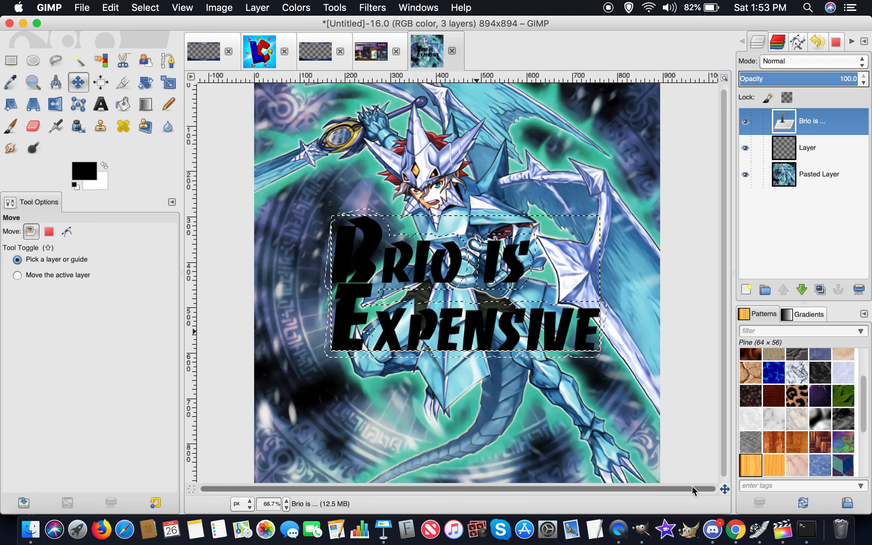
Step: Bucket-fill the grown selection with black on the empty layer beneath the text, checking it with the text hidden
{"action": "left_click", "coordinate": [807, 152]}
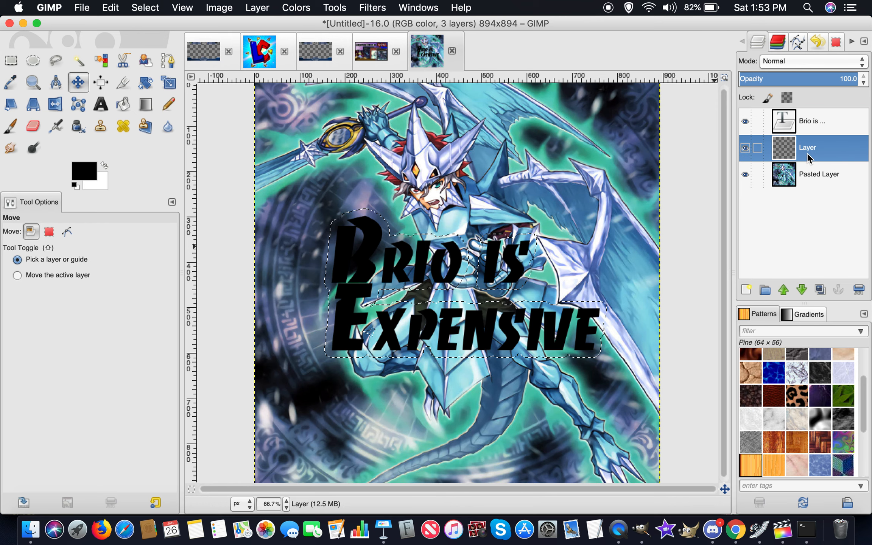
{"action": "left_click", "coordinate": [124, 104]}
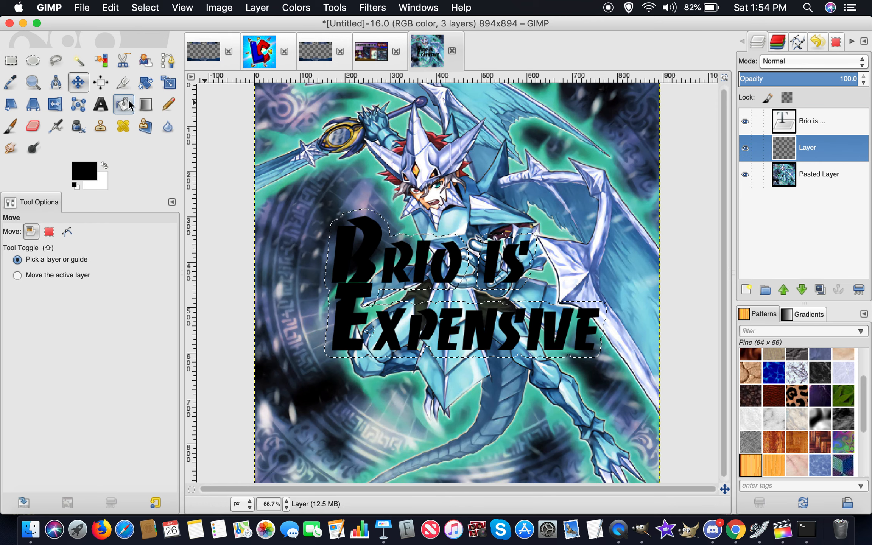
{"action": "left_click", "coordinate": [345, 243]}
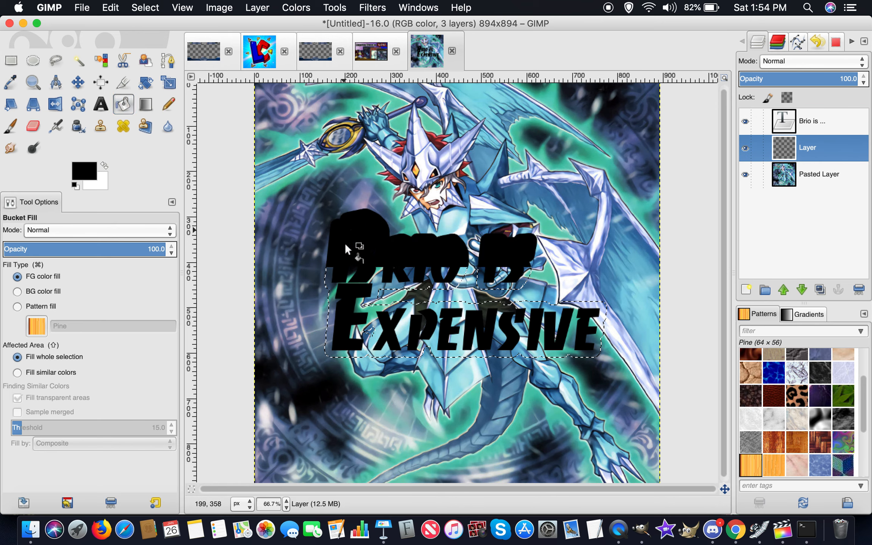
{"action": "left_click", "coordinate": [745, 120]}
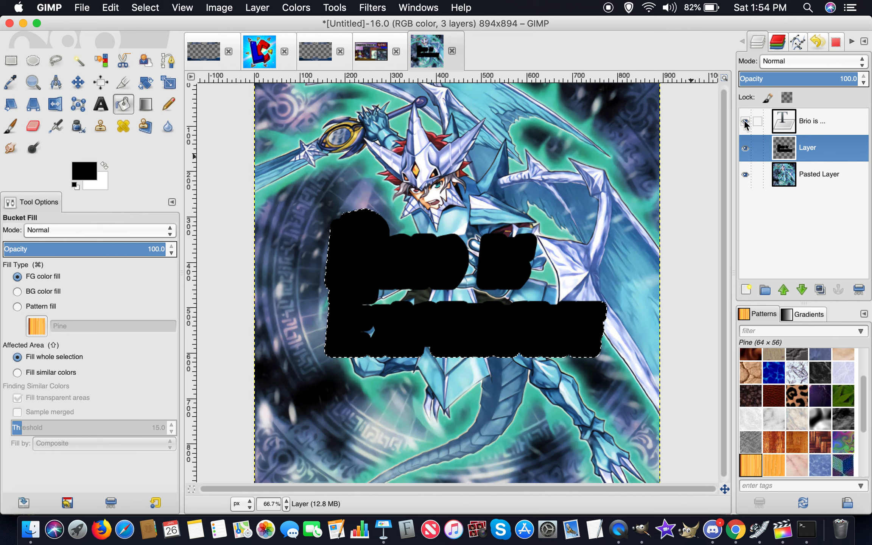
{"action": "left_click", "coordinate": [745, 121]}
Step: Shrink the selection by 2 px and fill it with white, checking the backing layer with the text hidden
{"action": "right_click", "coordinate": [432, 326]}
{"action": "mouse_move", "coordinate": [473, 368]}
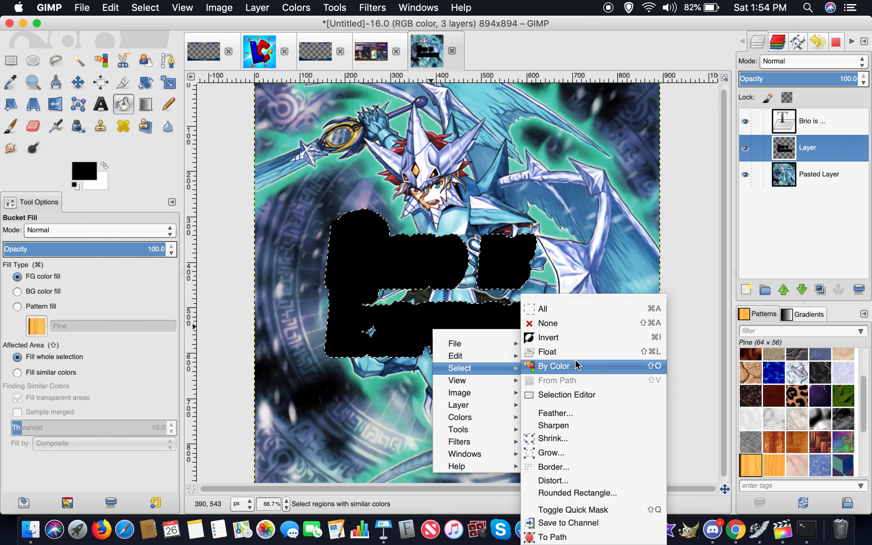
{"action": "left_click", "coordinate": [556, 439]}
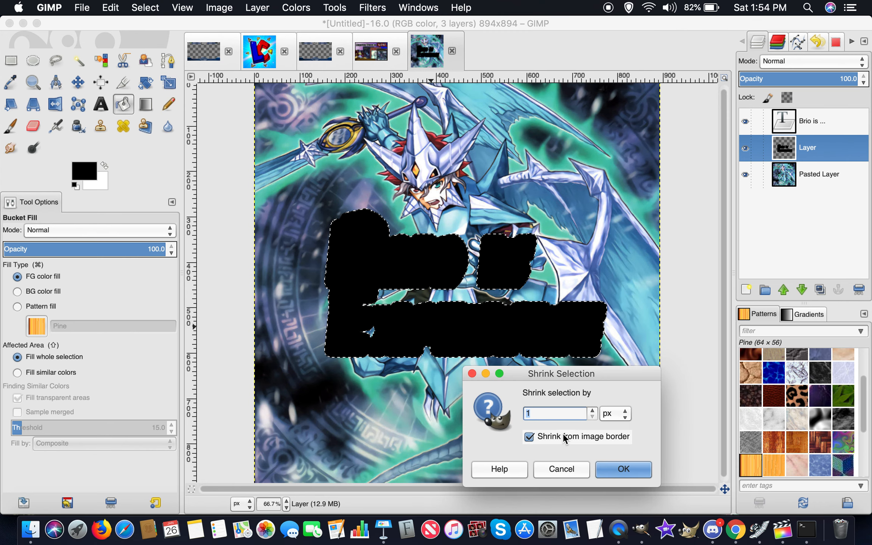
{"action": "left_click", "coordinate": [593, 410]}
{"action": "left_click", "coordinate": [620, 470]}
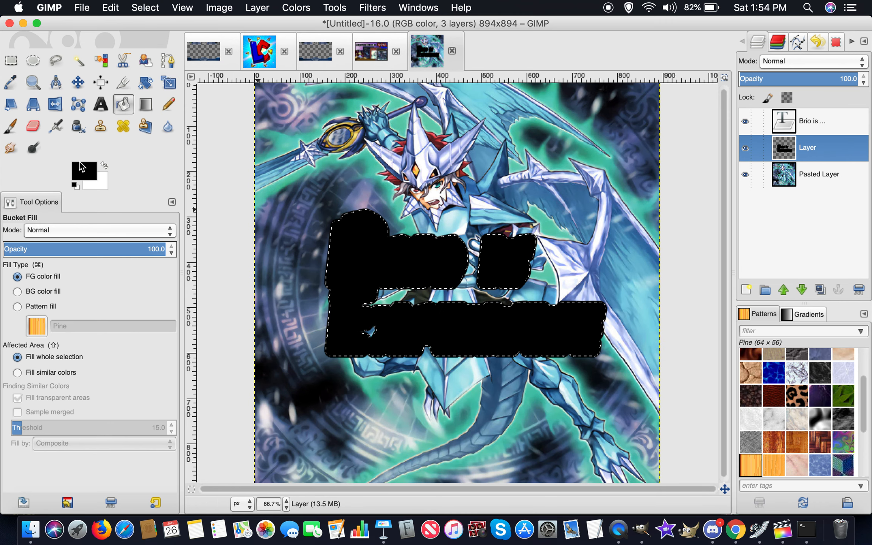
{"action": "left_click", "coordinate": [106, 168]}
{"action": "left_click", "coordinate": [396, 313]}
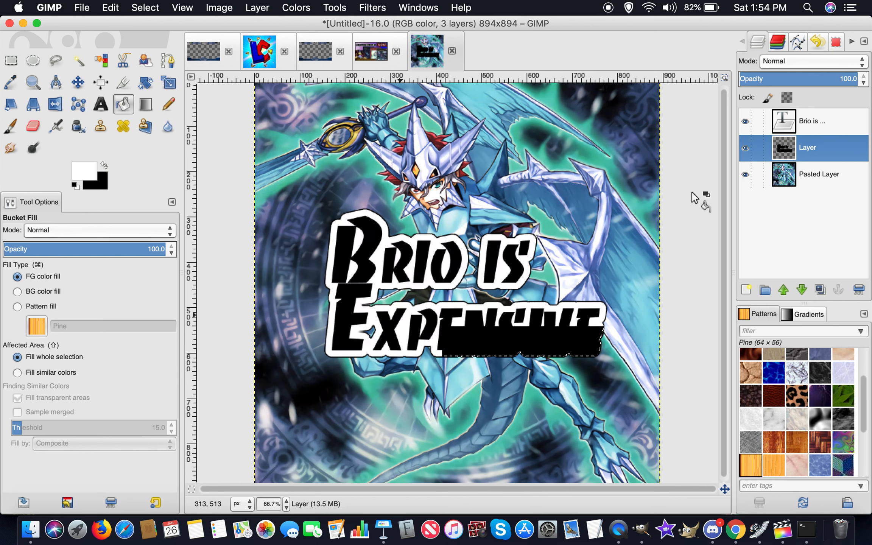
{"action": "left_click", "coordinate": [746, 148]}
{"action": "left_click", "coordinate": [744, 122]}
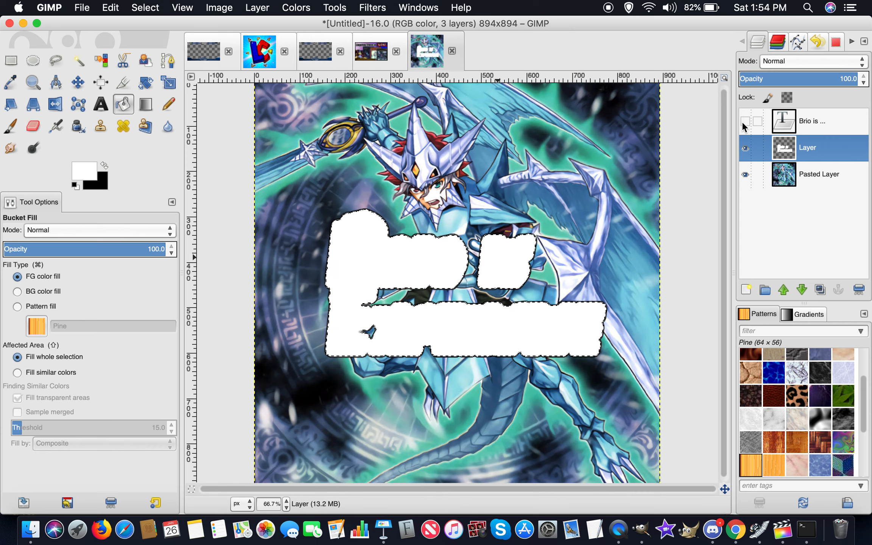
{"action": "left_click", "coordinate": [744, 121]}
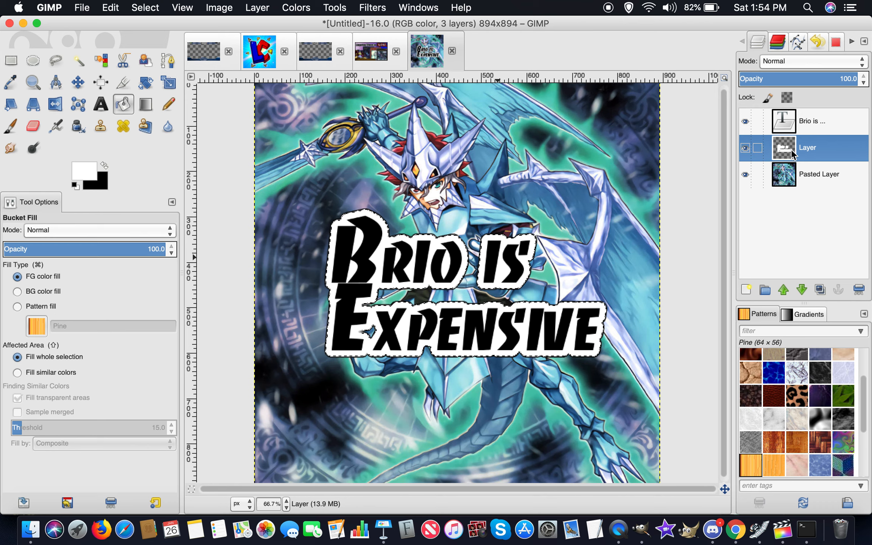
Step: Shrink the selection by another 2 px and fill it with light blue on the backing layer
{"action": "right_click", "coordinate": [517, 311]}
{"action": "mouse_move", "coordinate": [540, 346]}
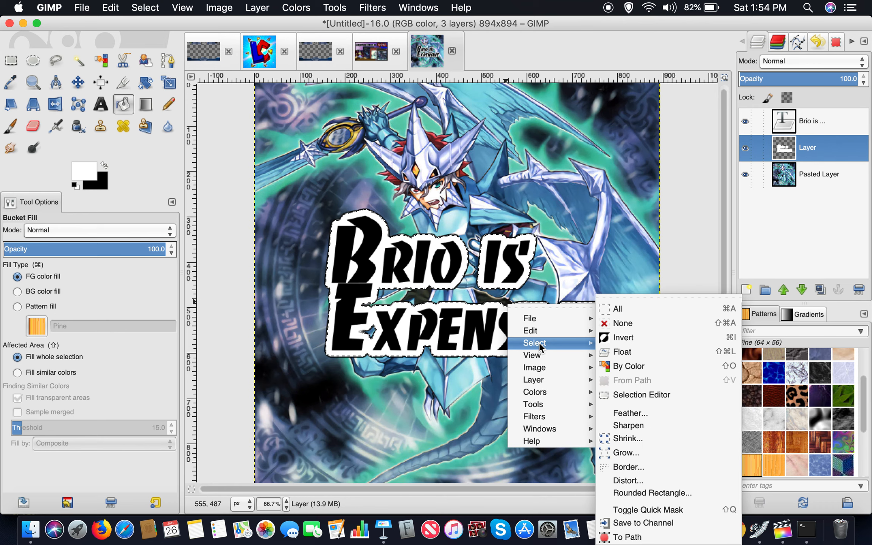
{"action": "left_click", "coordinate": [648, 439]}
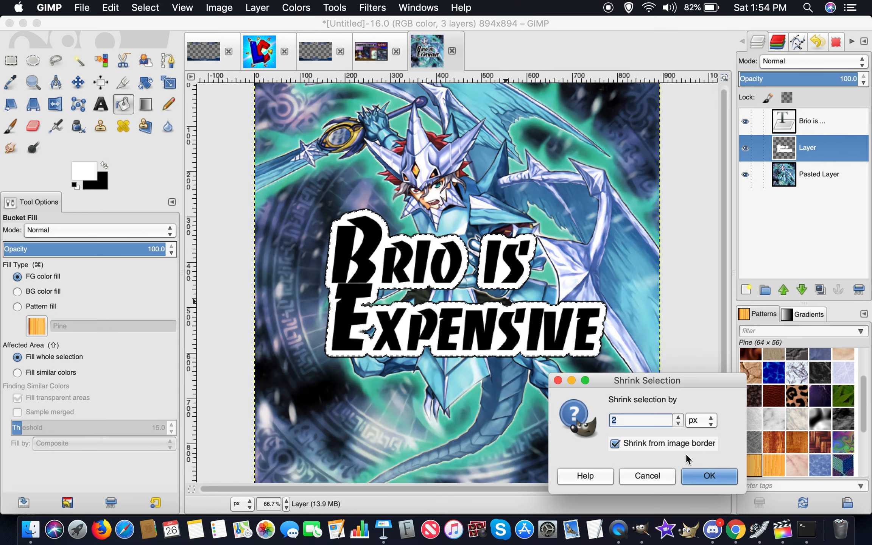
{"action": "left_click", "coordinate": [696, 476]}
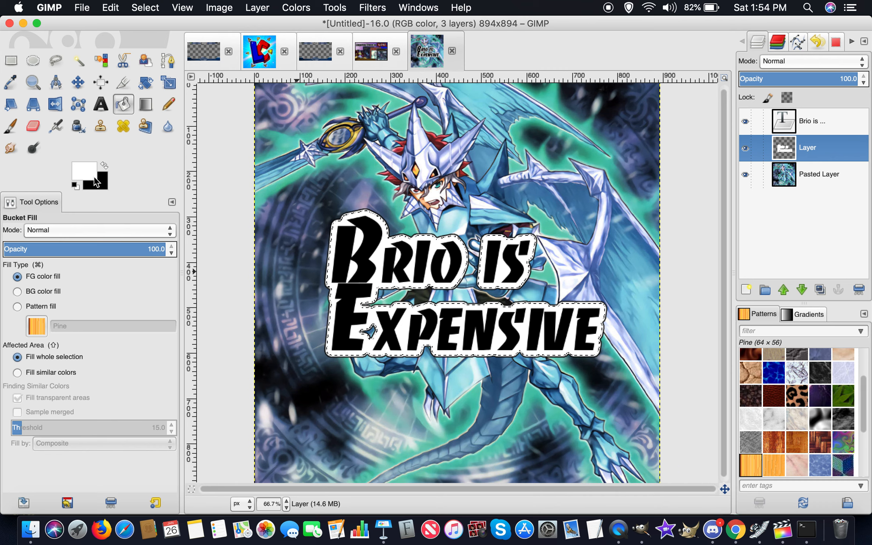
{"action": "left_click", "coordinate": [95, 177]}
{"action": "left_click", "coordinate": [256, 183]}
{"action": "left_click", "coordinate": [235, 217]}
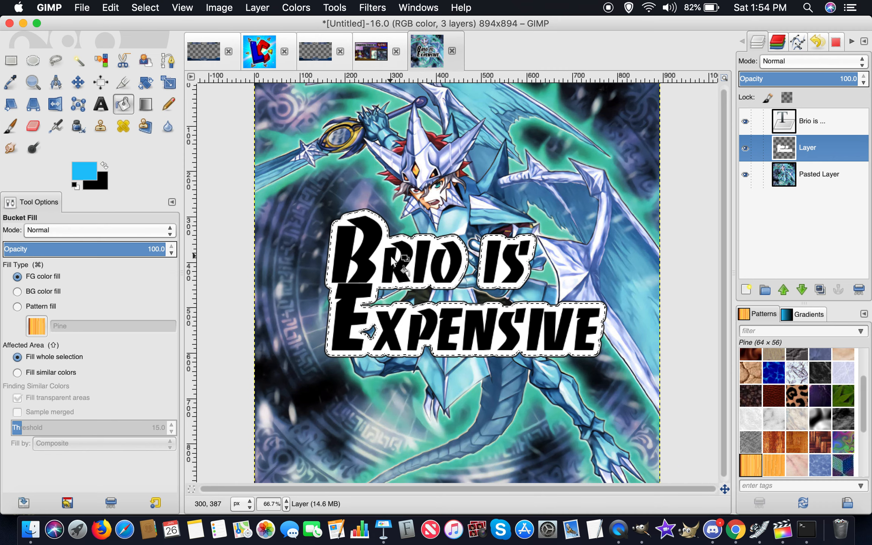
{"action": "left_click", "coordinate": [390, 255]}
Step: Shrink the selection inside the light blue area and fill it with black
{"action": "right_click", "coordinate": [391, 259]}
{"action": "mouse_move", "coordinate": [426, 298]}
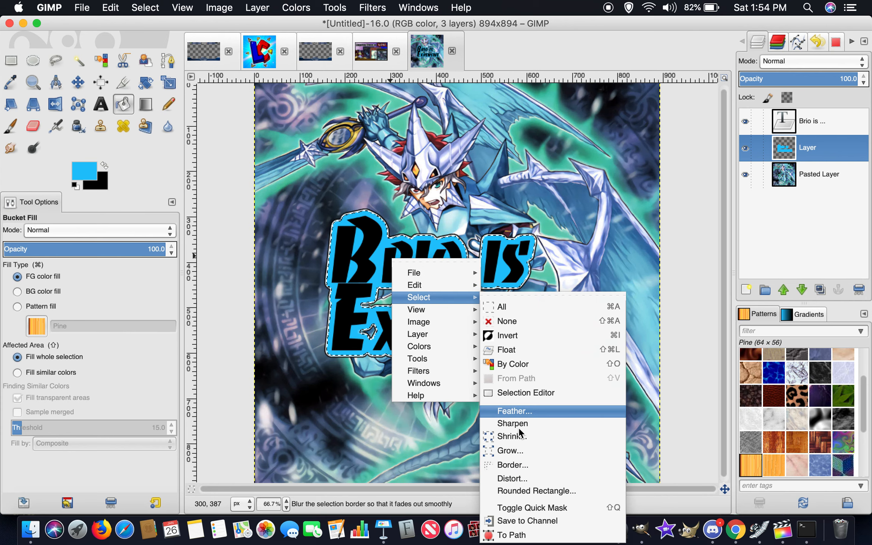
{"action": "left_click", "coordinate": [513, 437]}
{"action": "left_click", "coordinate": [573, 474]}
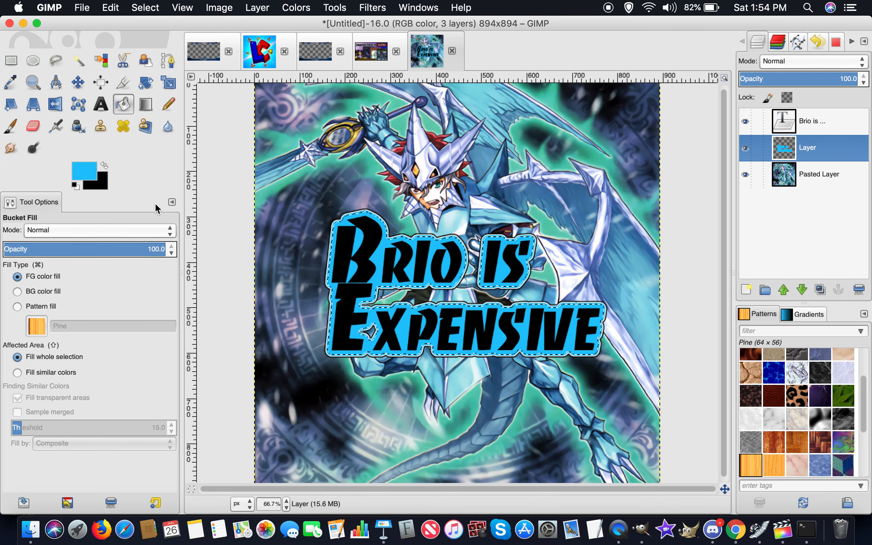
{"action": "left_click", "coordinate": [349, 287]}
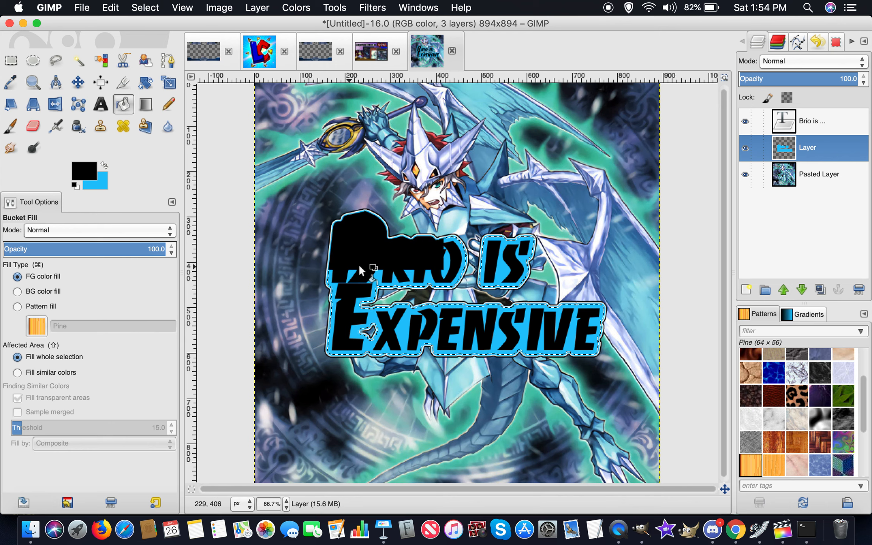
Step: Shrink the selection once more inside the black area and fill it with light blue
{"action": "right_click", "coordinate": [358, 264]}
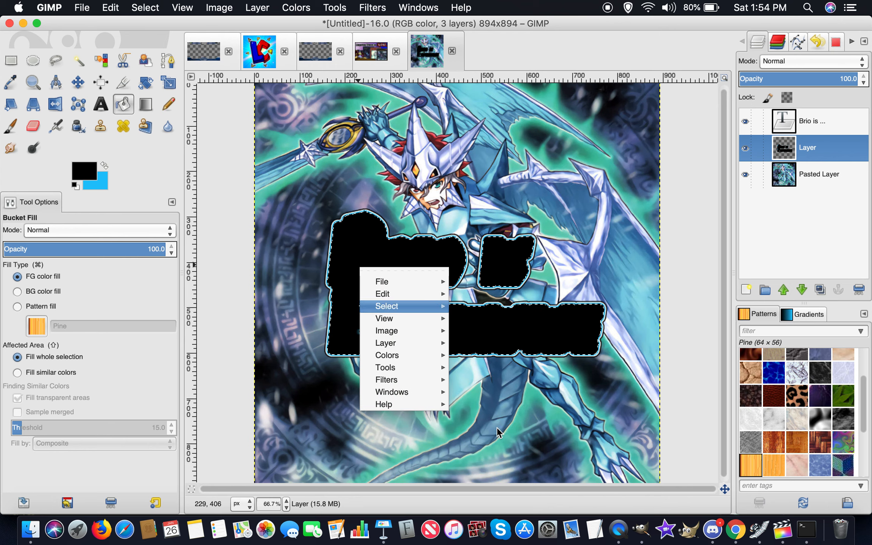
{"action": "mouse_move", "coordinate": [406, 305]}
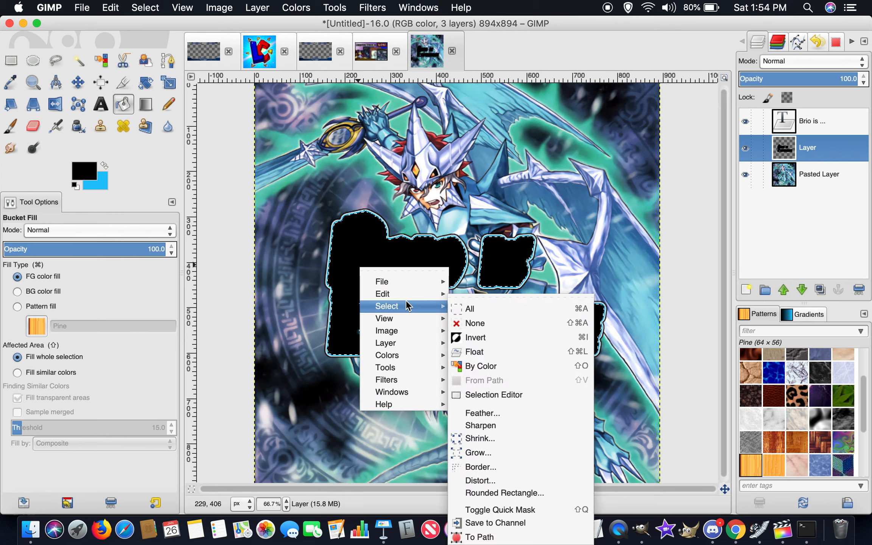
{"action": "left_click", "coordinate": [539, 443]}
{"action": "left_click", "coordinate": [599, 478]}
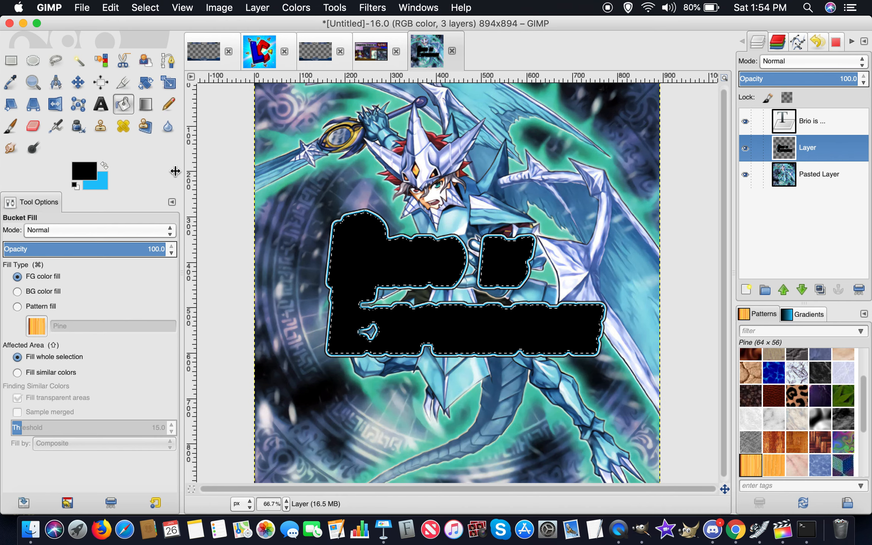
{"action": "left_click", "coordinate": [103, 165]}
{"action": "left_click", "coordinate": [363, 261]}
Step: Shrink the selection again inside the innermost light blue fill
{"action": "right_click", "coordinate": [363, 261]}
{"action": "mouse_move", "coordinate": [409, 304]}
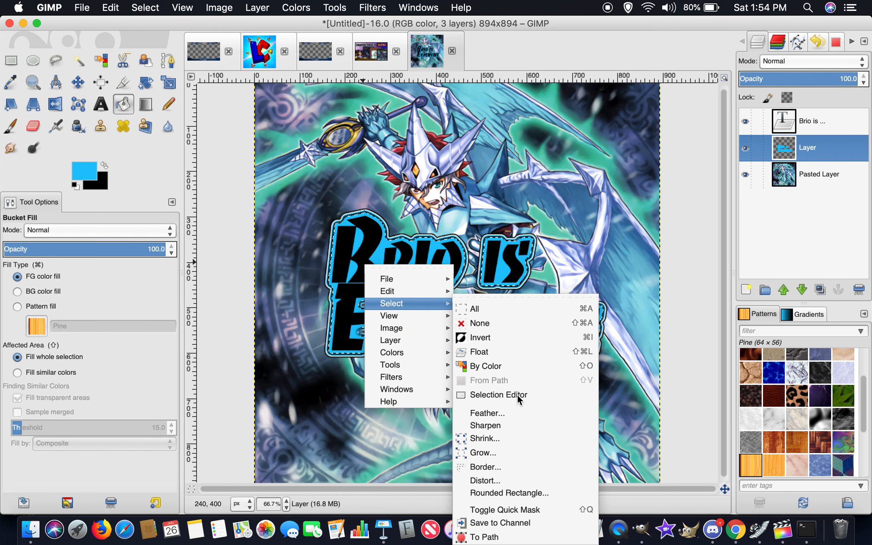
{"action": "left_click", "coordinate": [491, 437]}
{"action": "left_click", "coordinate": [553, 474]}
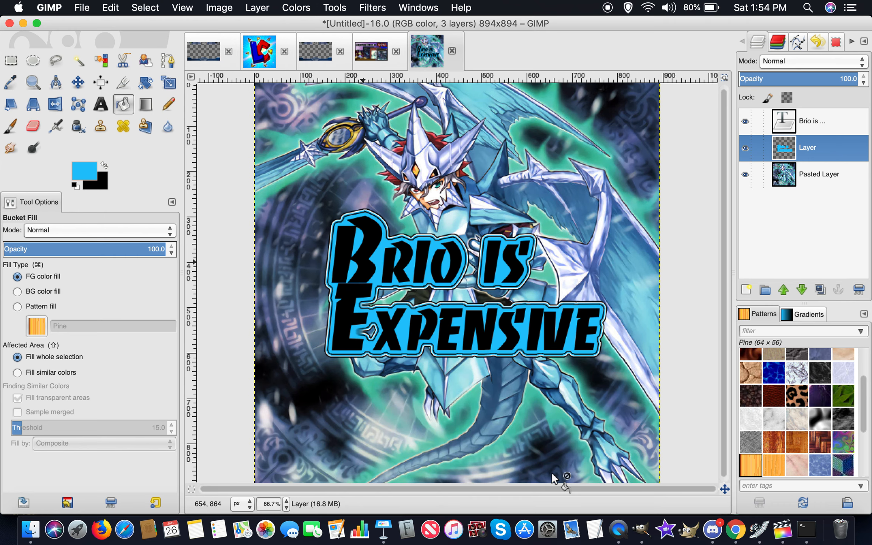
Step: Set the foreground colour to white and fill the shrunken selection on the backing layer with it
{"action": "left_click", "coordinate": [104, 167]}
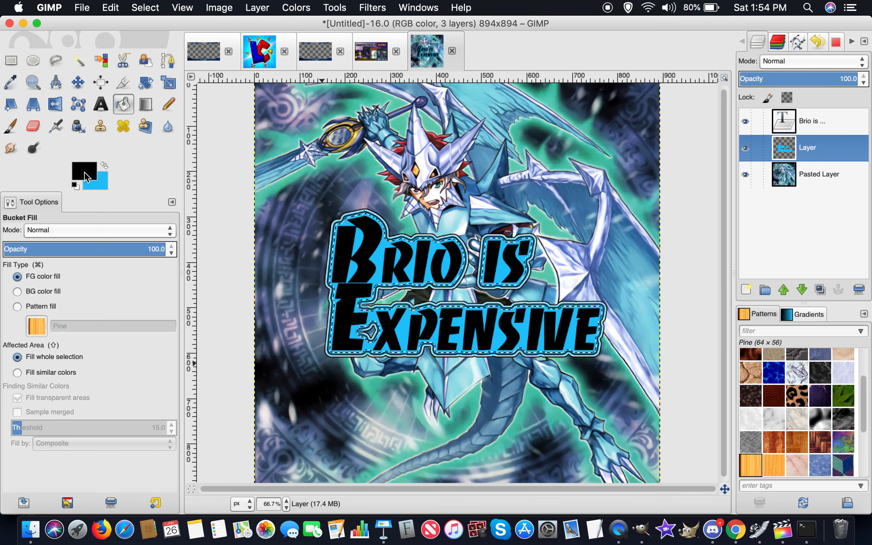
{"action": "left_click", "coordinate": [84, 171]}
{"action": "left_click", "coordinate": [182, 165]}
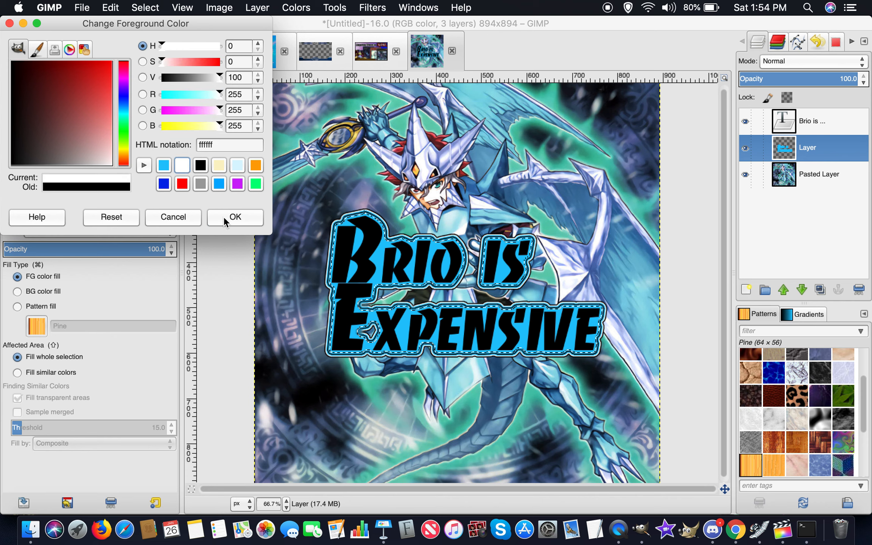
{"action": "left_click", "coordinate": [233, 218]}
{"action": "left_click", "coordinate": [457, 326]}
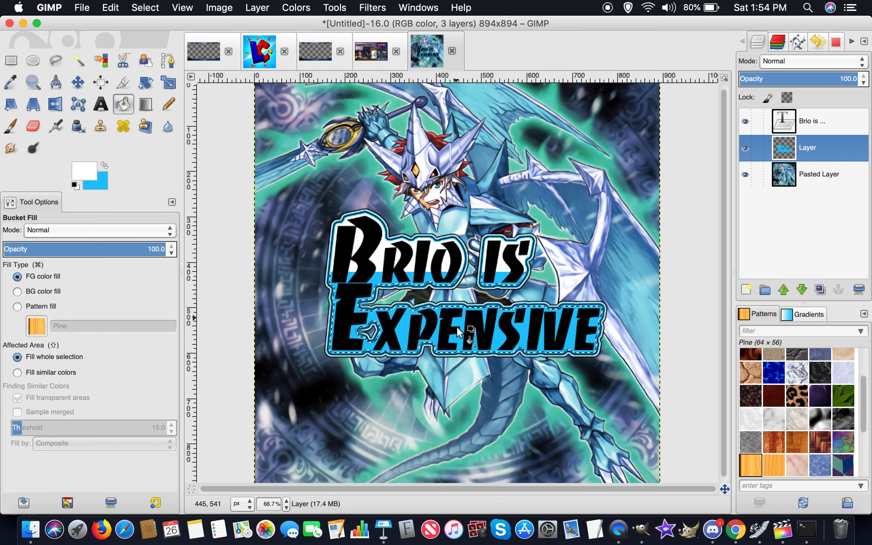
Step: Shrink the selection inside the white fill by another 2 px
{"action": "right_click", "coordinate": [458, 329]}
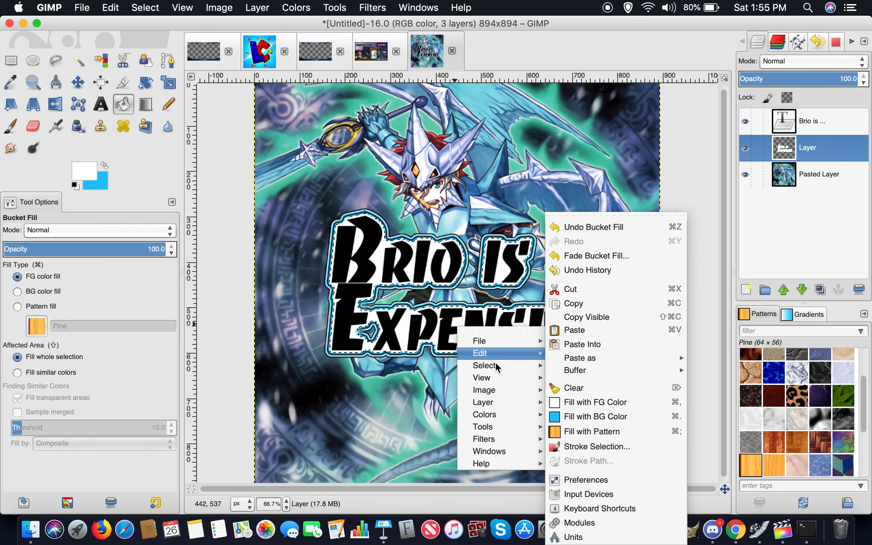
{"action": "mouse_move", "coordinate": [539, 354]}
{"action": "mouse_move", "coordinate": [518, 366]}
{"action": "left_click", "coordinate": [583, 439]}
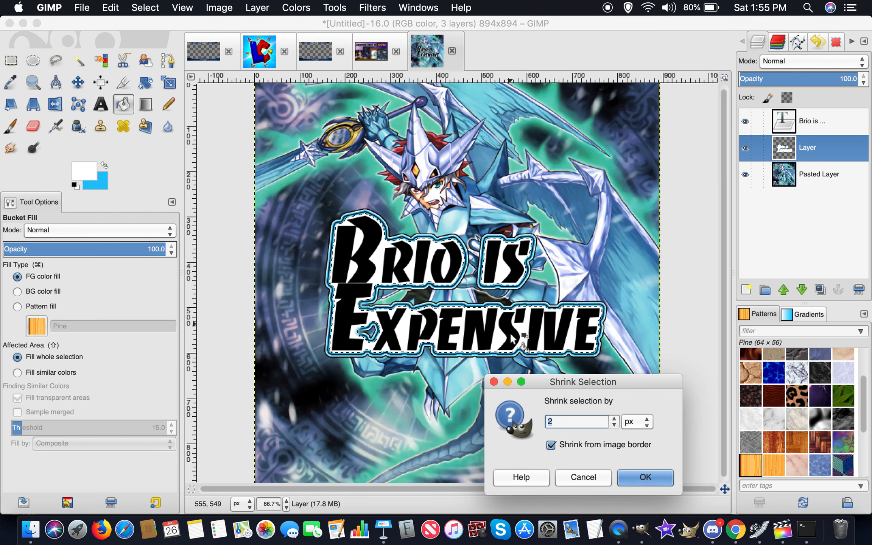
{"action": "left_click", "coordinate": [630, 477]}
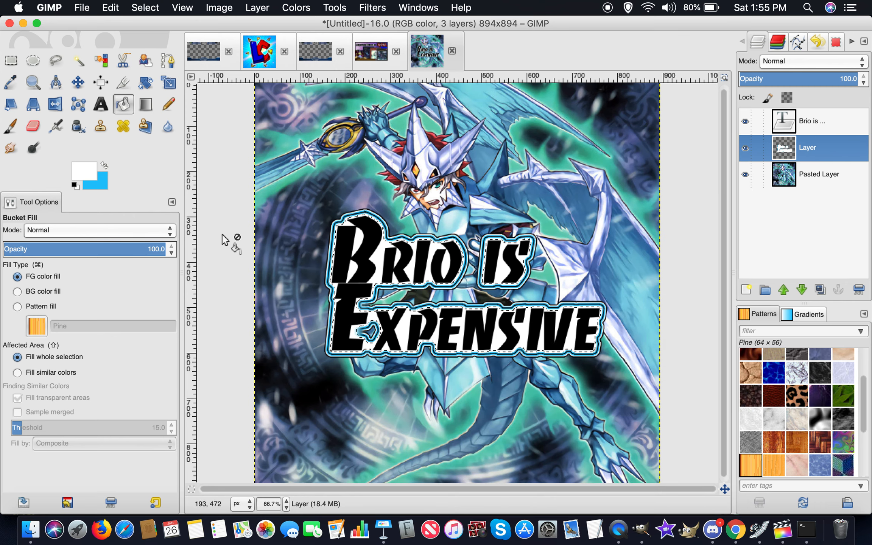
Step: Set the foreground colour to black and fill the shrunken selection on the backing layer with it
{"action": "left_click", "coordinate": [106, 166]}
{"action": "left_click", "coordinate": [85, 171]}
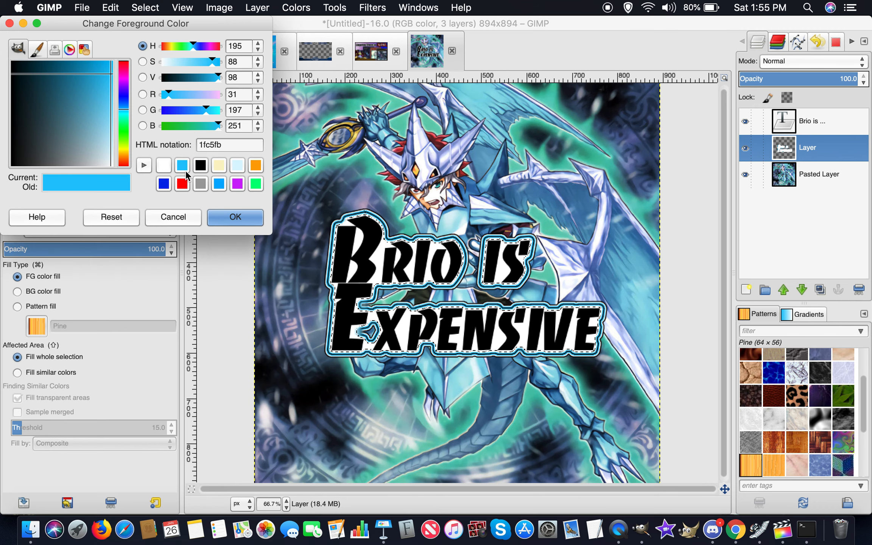
{"action": "left_click", "coordinate": [201, 166]}
{"action": "left_click", "coordinate": [241, 223]}
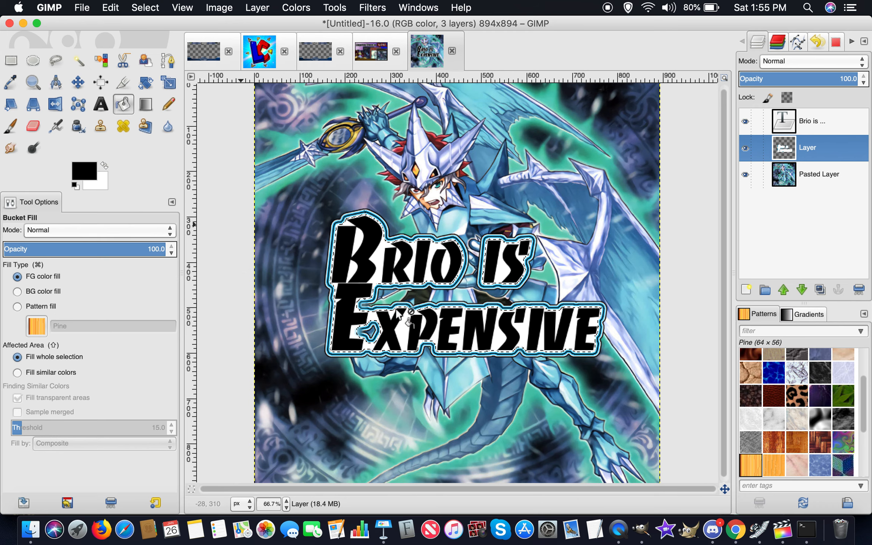
{"action": "left_click", "coordinate": [407, 328]}
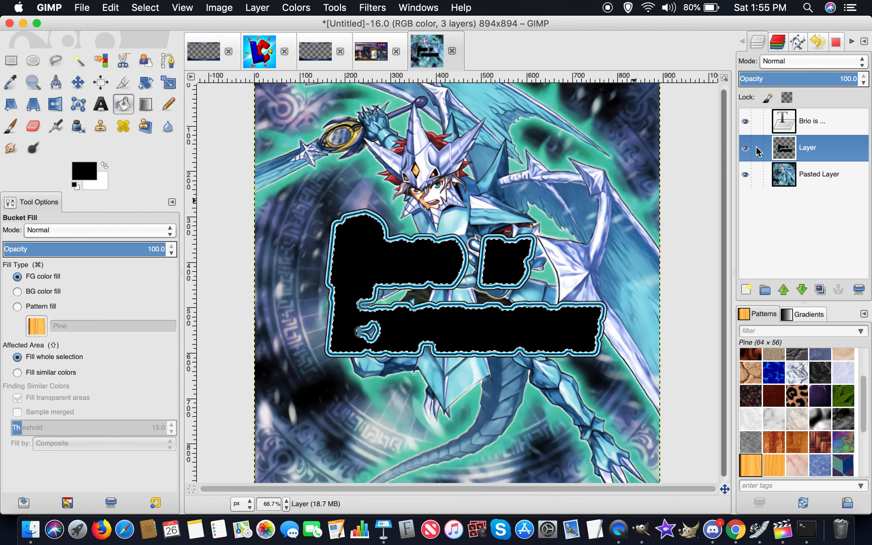
Step: Make a selection of the letter shapes from the text layer's alpha
{"action": "left_click", "coordinate": [803, 121]}
{"action": "right_click", "coordinate": [803, 125]}
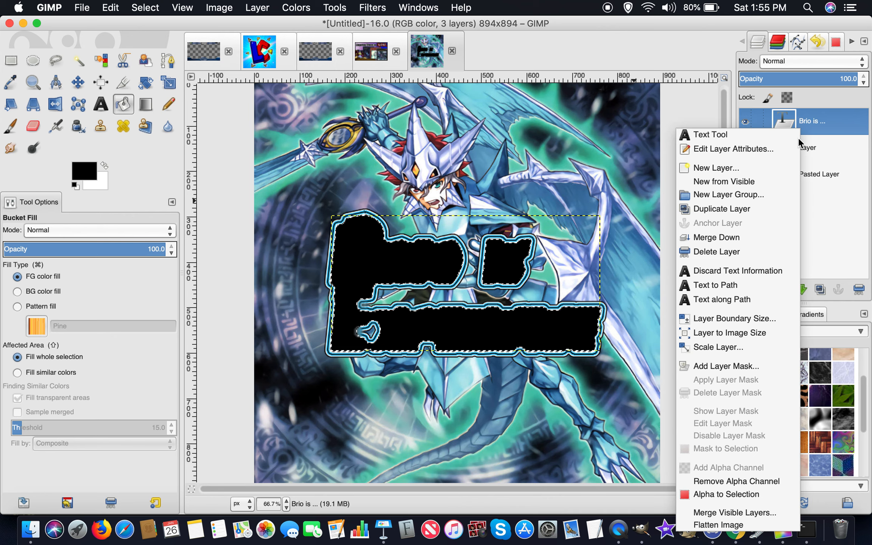
{"action": "left_click", "coordinate": [738, 496]}
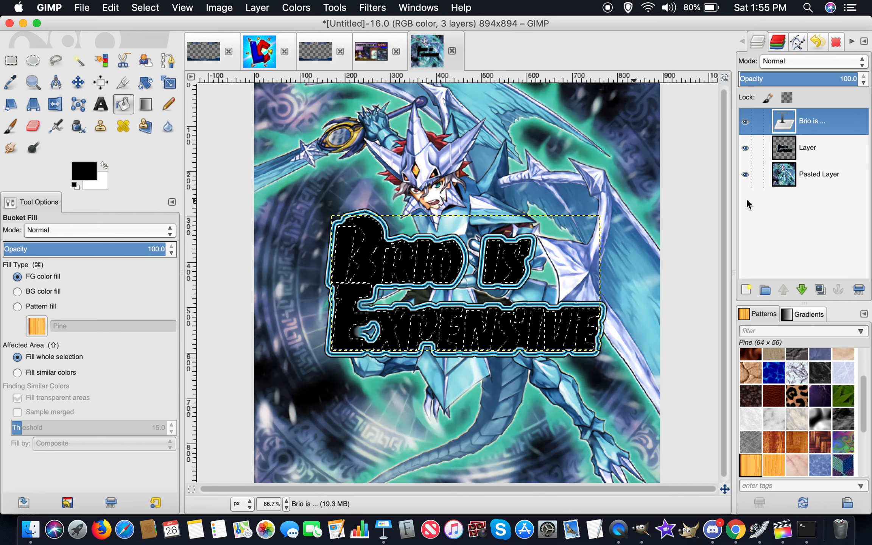
Step: Hide the text layer and clear the selected letter shapes out of the outline layer beneath it
{"action": "left_click", "coordinate": [745, 123]}
{"action": "left_click", "coordinate": [813, 151]}
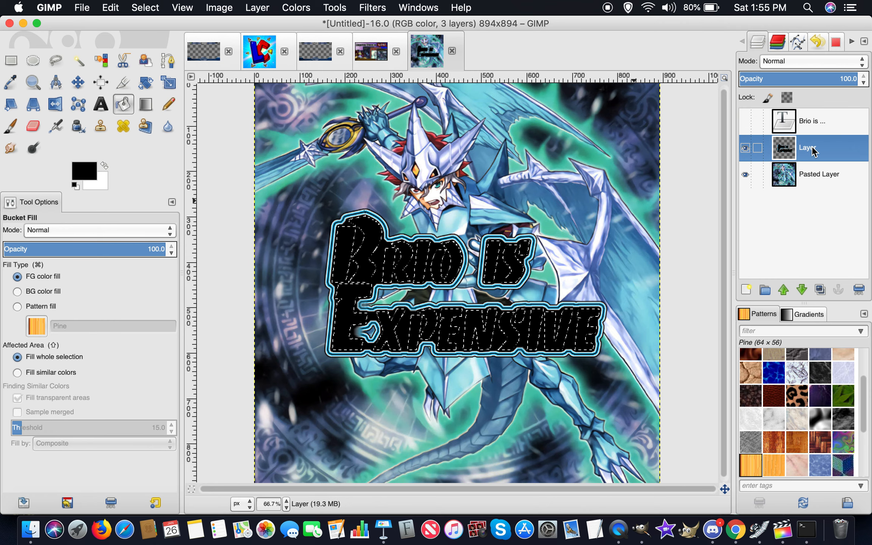
{"action": "right_click", "coordinate": [538, 271]}
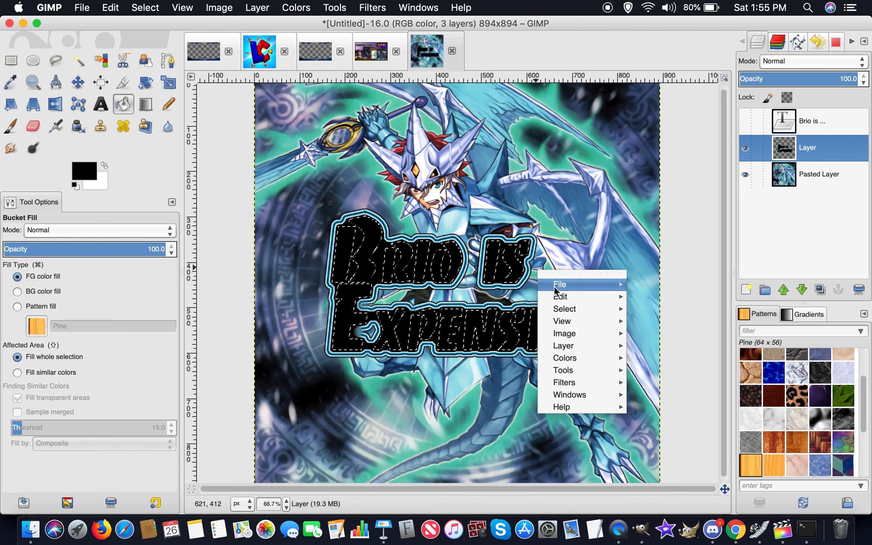
{"action": "mouse_move", "coordinate": [556, 294]}
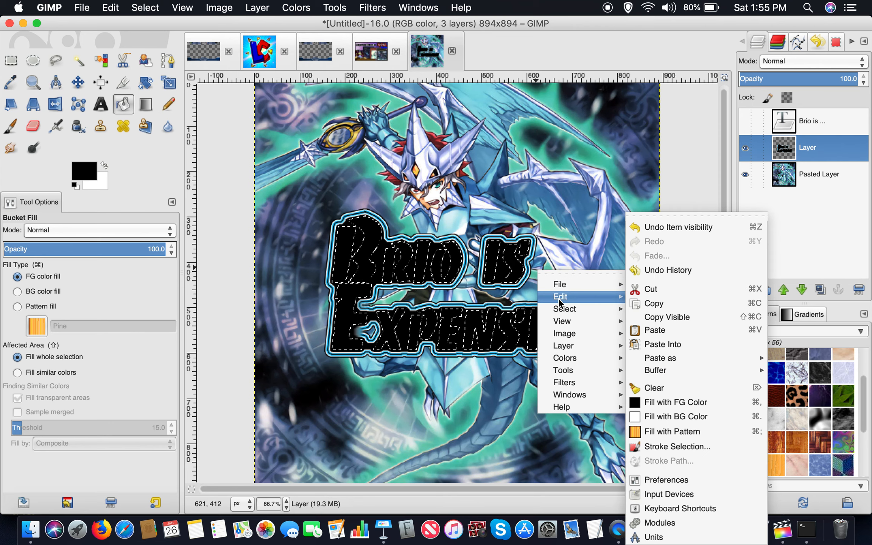
{"action": "left_click", "coordinate": [683, 386]}
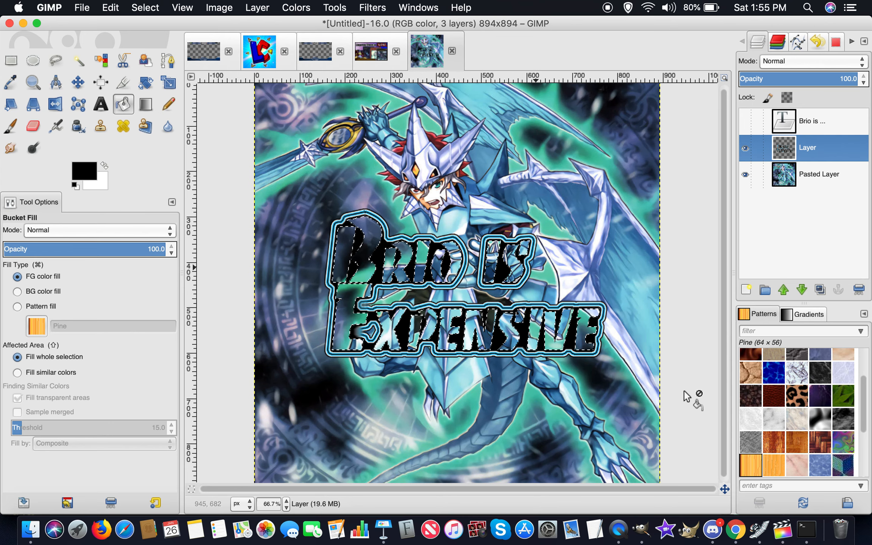
Step: Toggle the text layer's visibility on and off to compare the cut-out with the original lettering
{"action": "left_click", "coordinate": [747, 123]}
{"action": "left_click", "coordinate": [745, 122]}
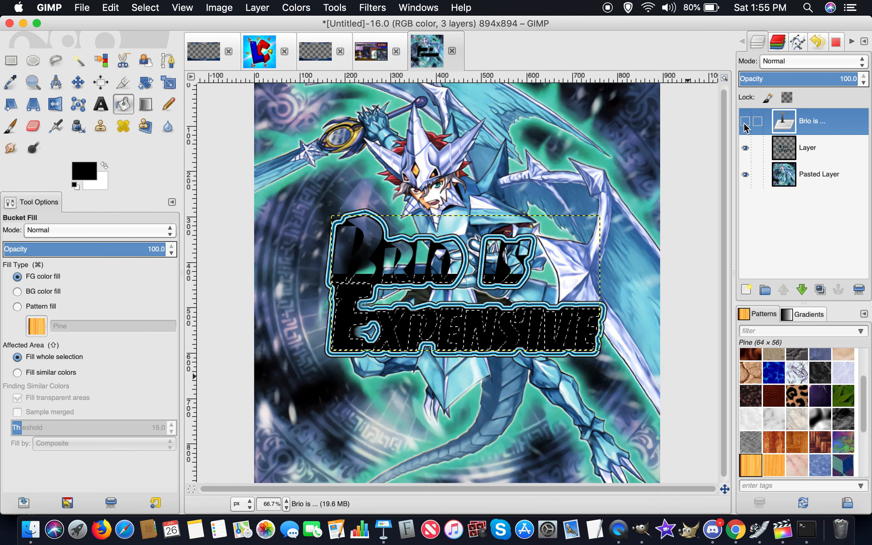
{"action": "left_click", "coordinate": [801, 151]}
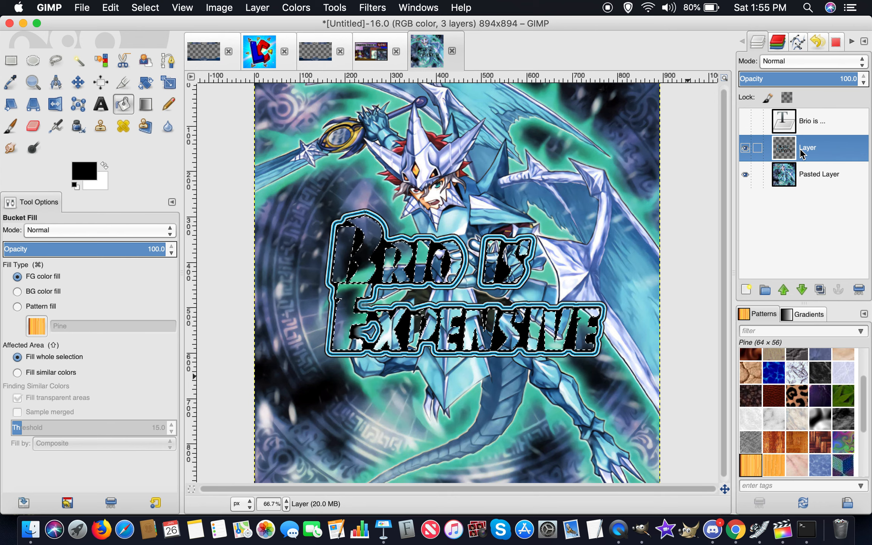
Step: Reselect the letter shapes from the text layer's alpha and add a transparent 894 × 894 px layer above it
{"action": "left_click", "coordinate": [793, 130]}
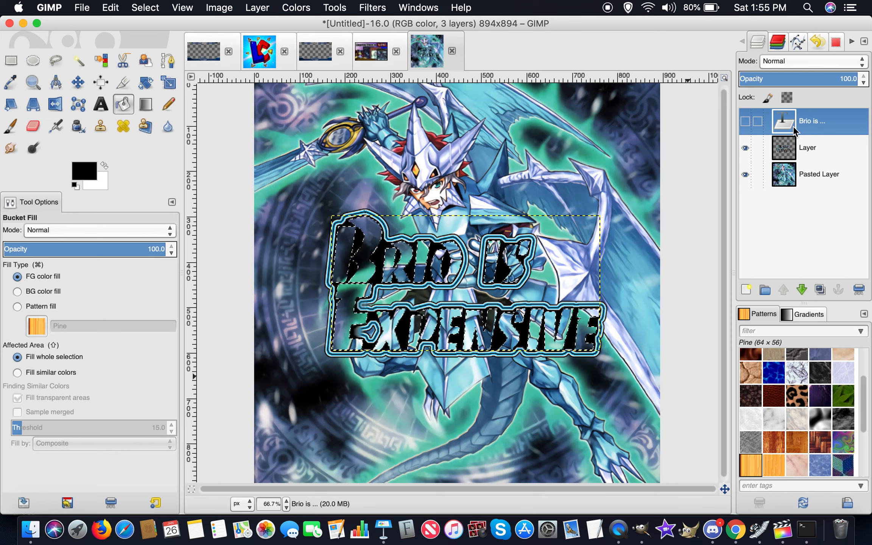
{"action": "right_click", "coordinate": [794, 131]}
{"action": "left_click", "coordinate": [731, 495]}
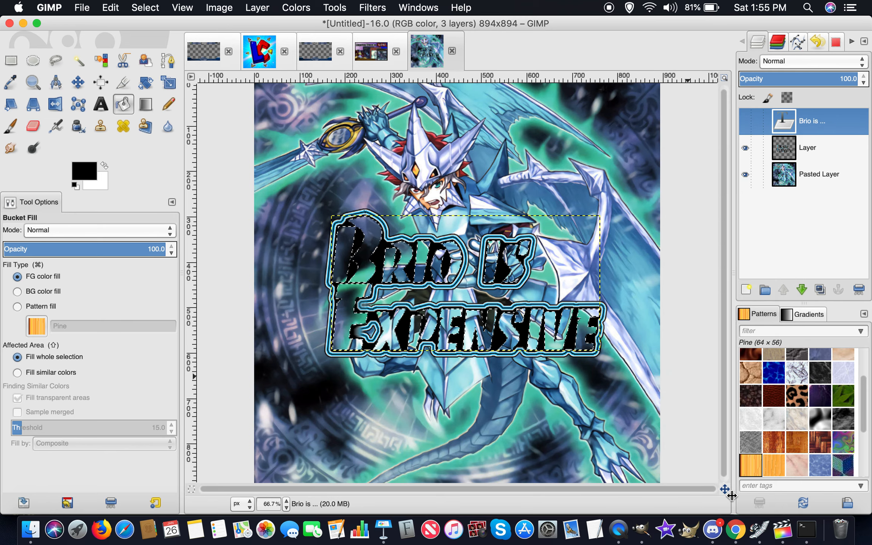
{"action": "left_click", "coordinate": [747, 287]}
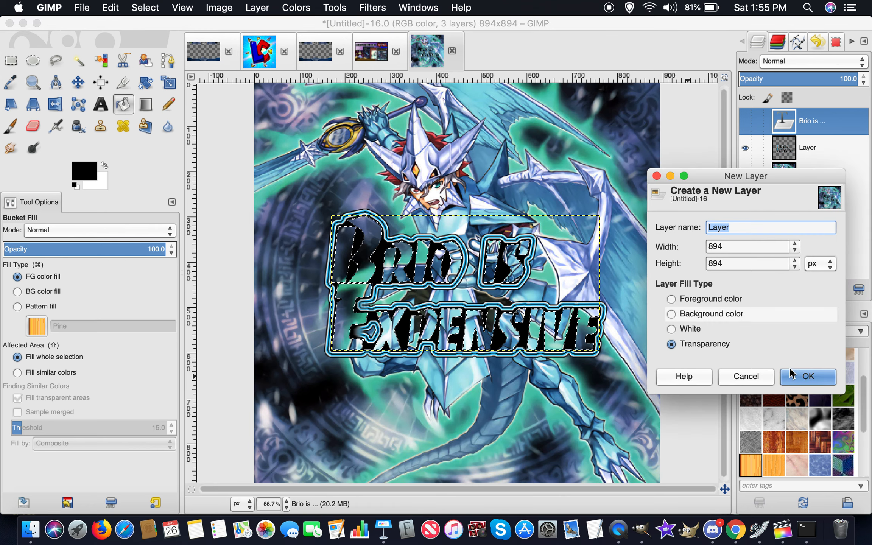
{"action": "left_click", "coordinate": [794, 373]}
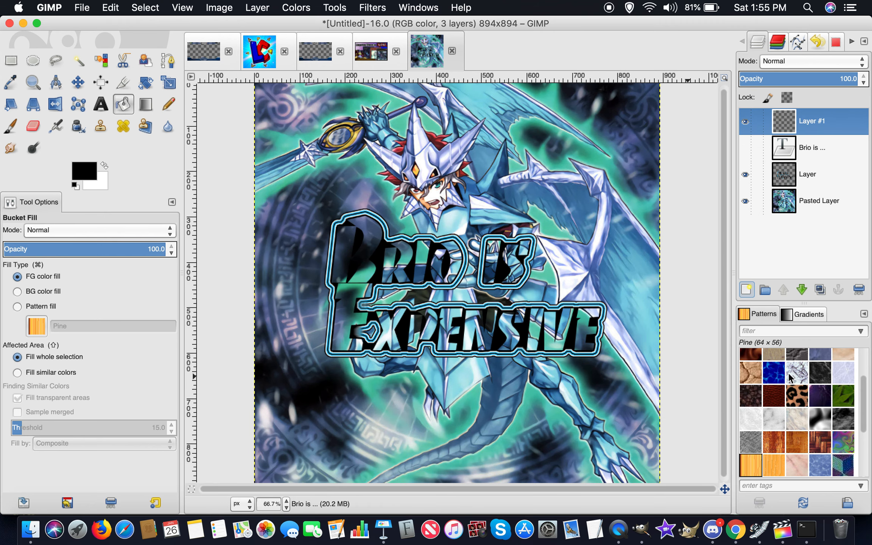
Step: Prepare the Blend tool's FG to BG gradient with a red foreground and a bright green background
{"action": "left_click", "coordinate": [148, 112]}
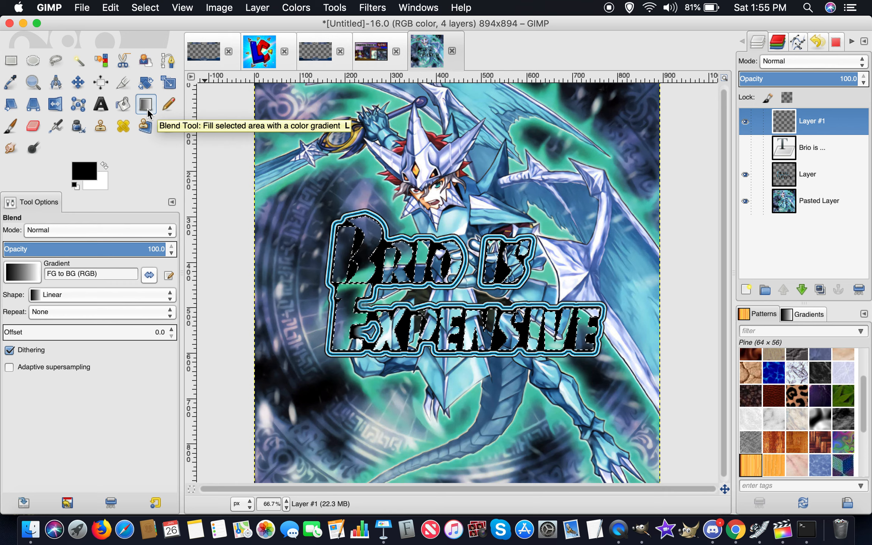
{"action": "left_click", "coordinate": [91, 173]}
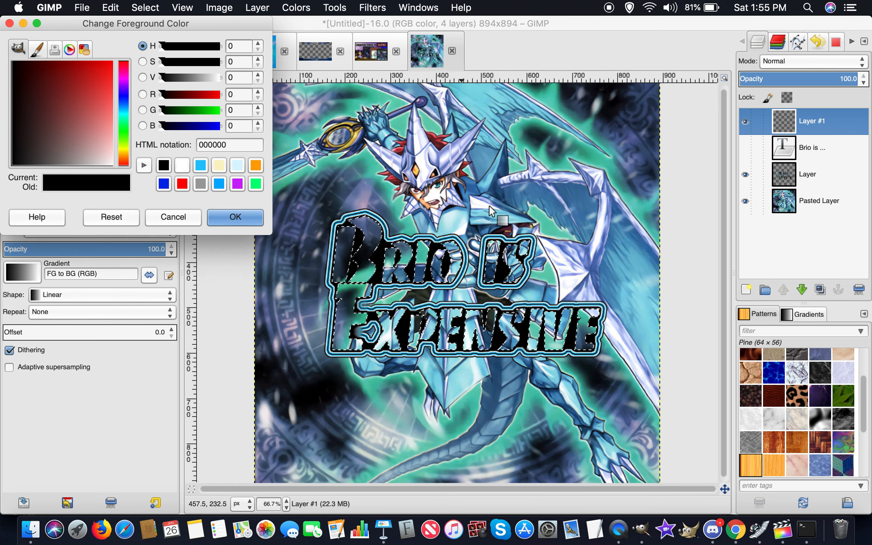
{"action": "left_click", "coordinate": [182, 185]}
{"action": "left_click", "coordinate": [239, 219]}
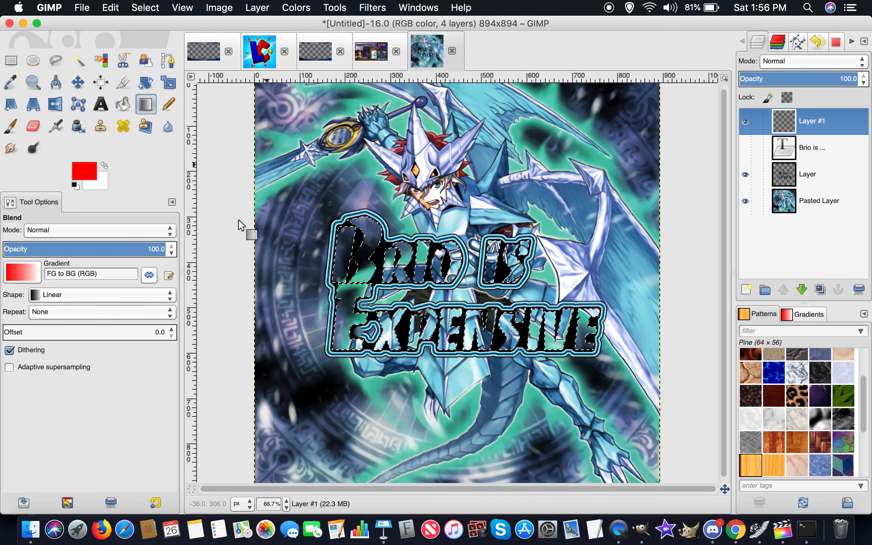
{"action": "left_click", "coordinate": [105, 179]}
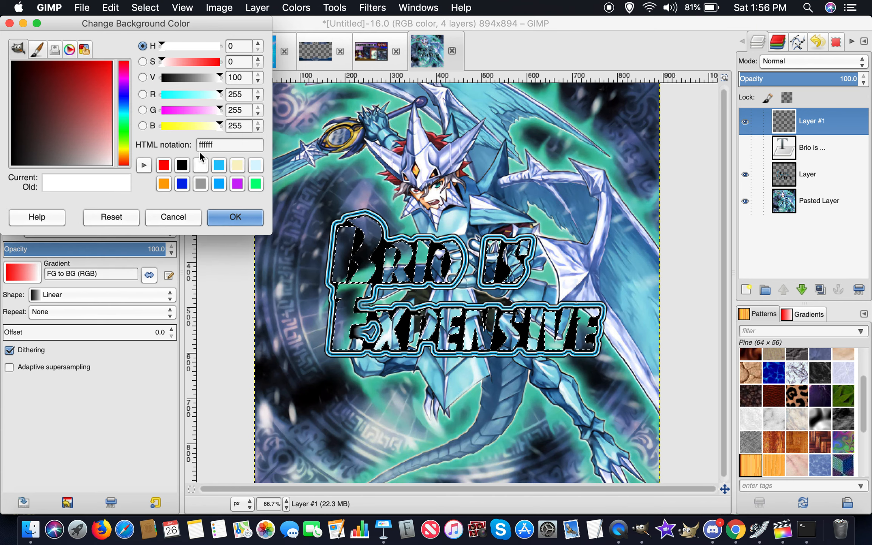
{"action": "left_click", "coordinate": [255, 184]}
{"action": "left_click", "coordinate": [238, 217]}
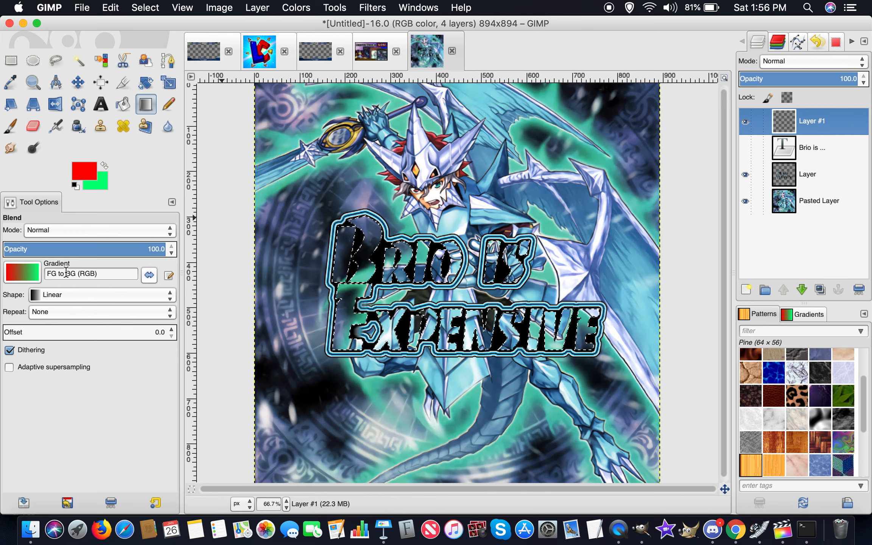
Step: Fill the letter selection with the linear red-to-green gradient, running diagonally down to the right across the lettering
{"action": "left_click", "coordinate": [52, 298]}
{"action": "left_click", "coordinate": [52, 298]}
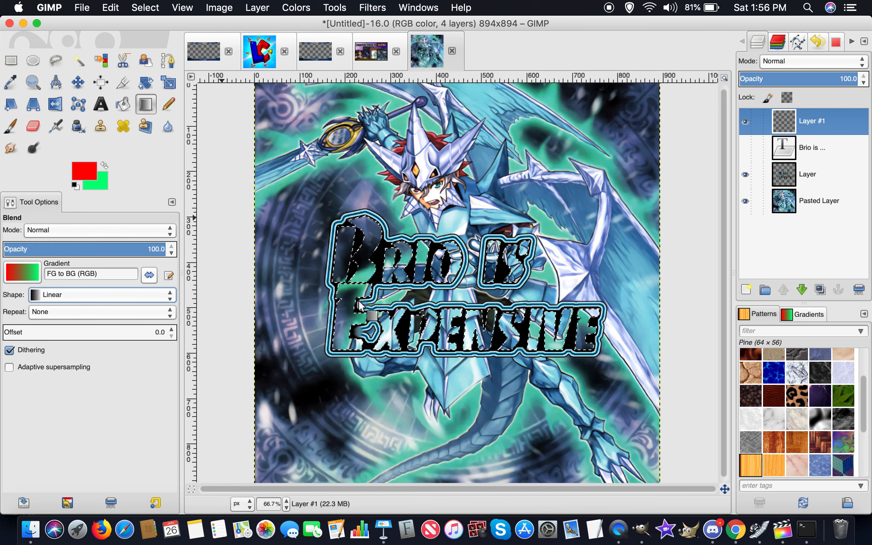
{"action": "left_click_drag", "start_coordinate": [424, 273], "coordinate": [541, 345]}
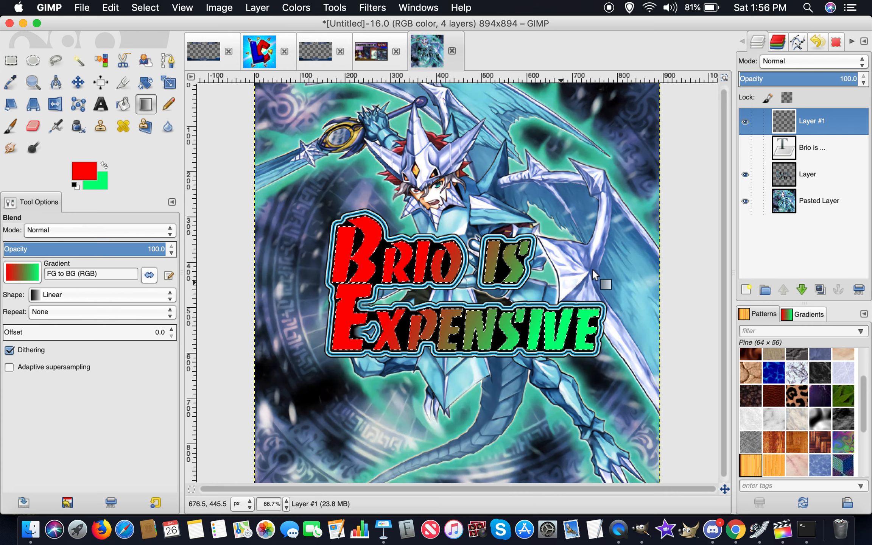
Step: Set the gradient layer's blend mode to Lighten only and deselect the lettering
{"action": "left_click", "coordinate": [774, 64]}
{"action": "left_click", "coordinate": [772, 20]}
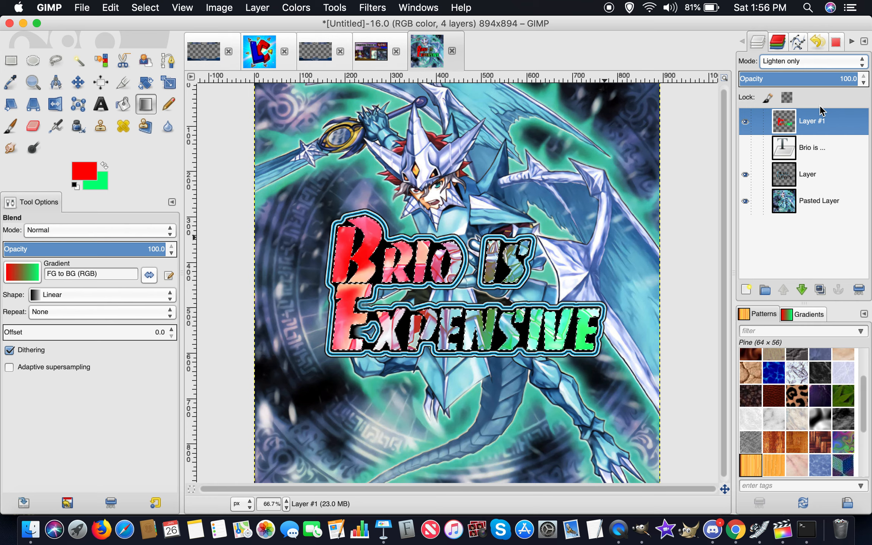
{"action": "right_click", "coordinate": [574, 161]}
{"action": "mouse_move", "coordinate": [643, 196]}
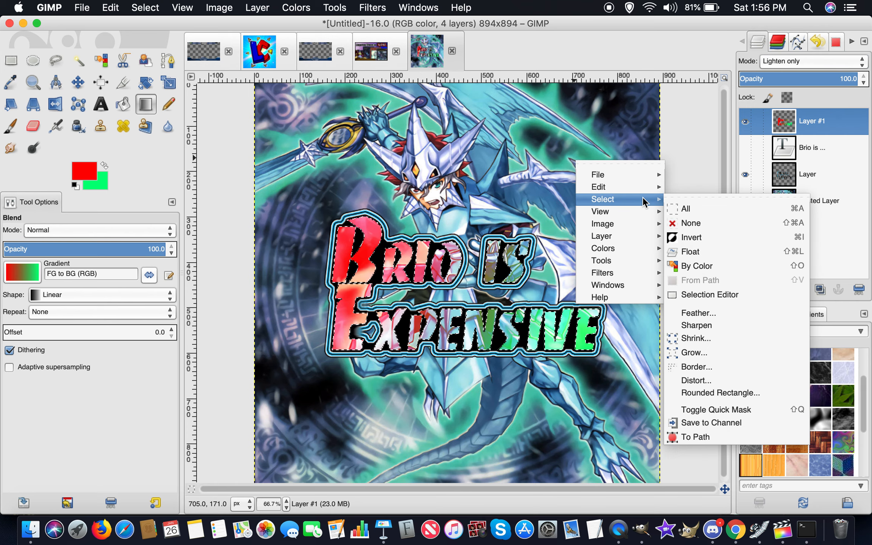
{"action": "left_click", "coordinate": [713, 227]}
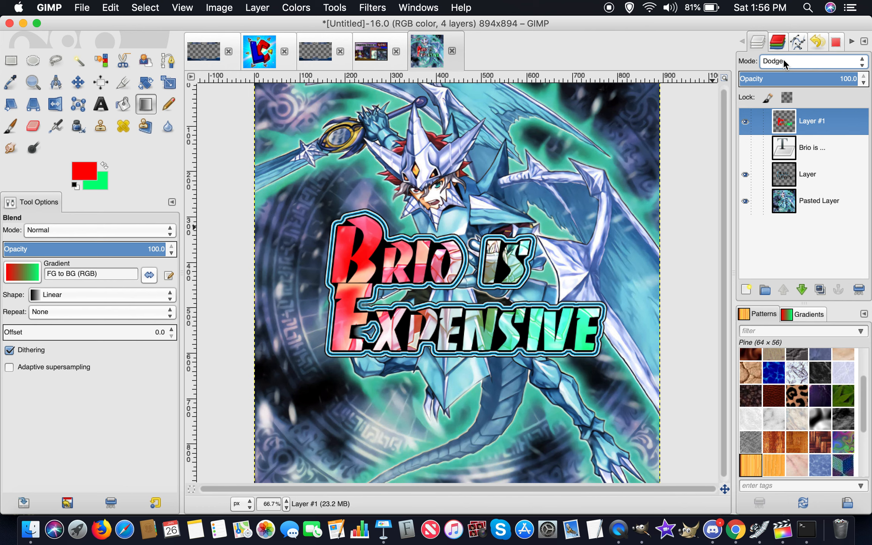
Step: Try the Overlay, Difference, Grain extract and Saturation blend modes on the gradient layer
{"action": "scroll", "coordinate": [782, 58], "scroll_direction": "down", "scroll_amount": 2}
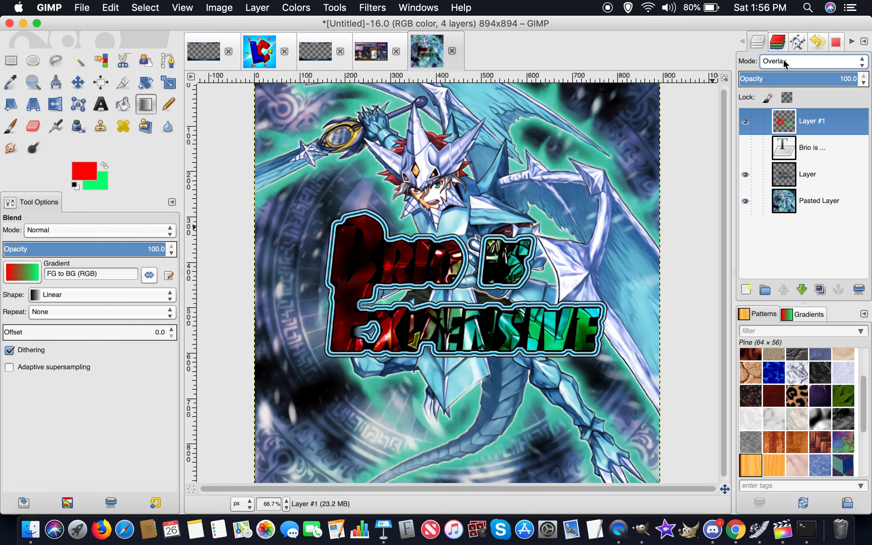
{"action": "scroll", "coordinate": [783, 59], "scroll_direction": "down", "scroll_amount": 1}
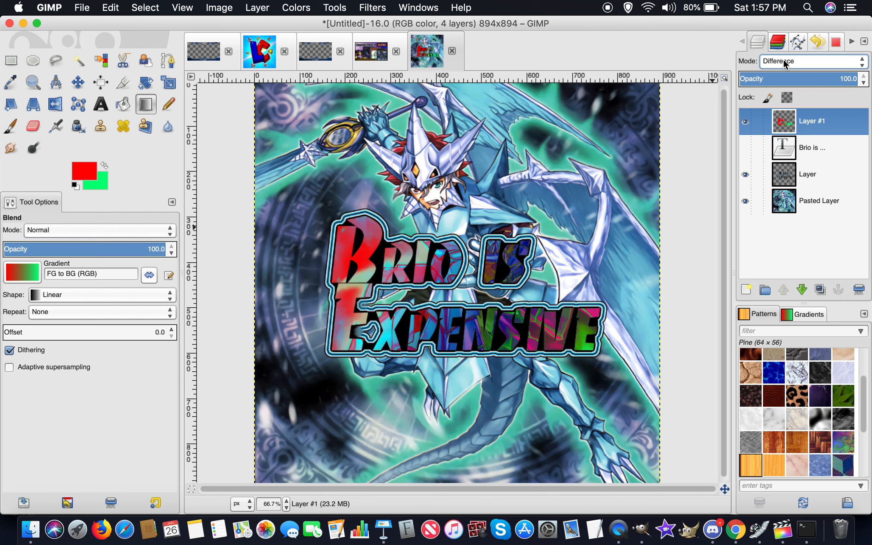
{"action": "scroll", "coordinate": [784, 63], "scroll_direction": "down", "scroll_amount": 1}
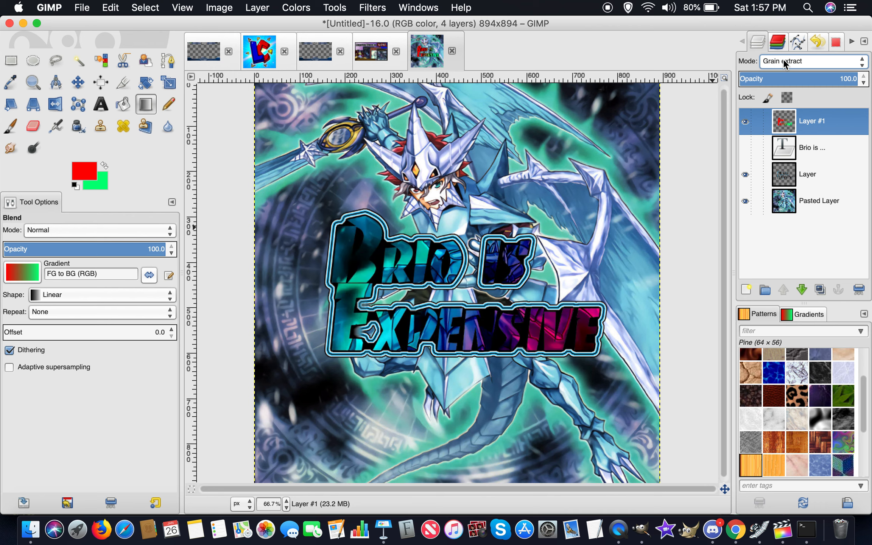
{"action": "scroll", "coordinate": [783, 58], "scroll_direction": "down", "scroll_amount": 1}
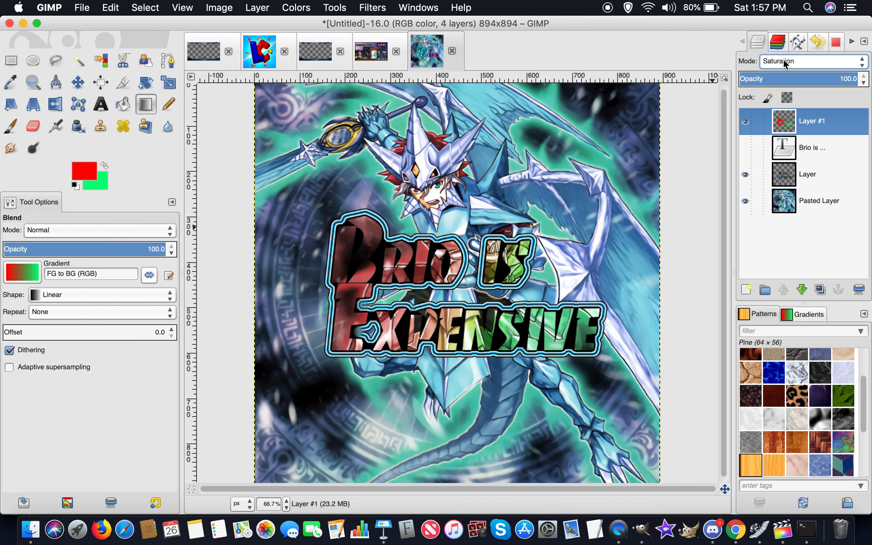
Step: Try the Value blend mode on the gradient layer, and return the layer to Lighten only
{"action": "scroll", "coordinate": [783, 58], "scroll_direction": "down", "scroll_amount": 1}
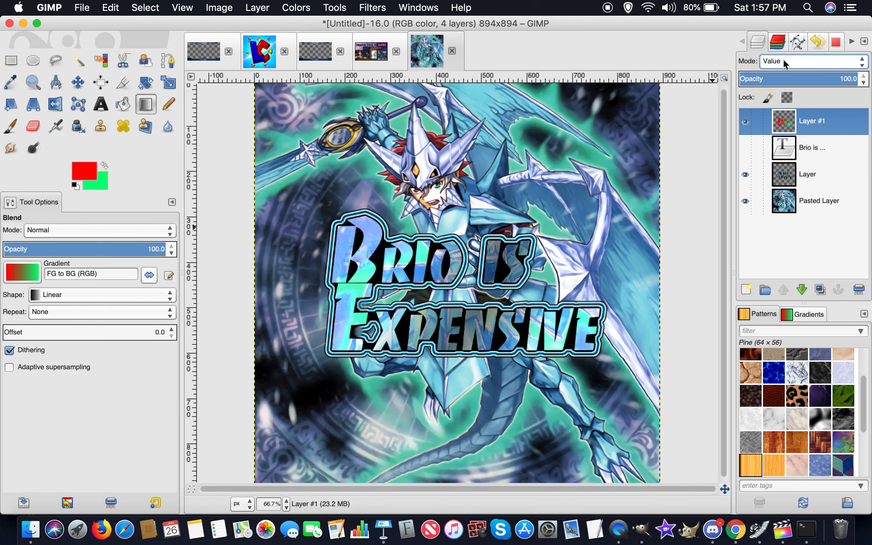
{"action": "scroll", "coordinate": [783, 59], "scroll_direction": "up", "scroll_amount": 16}
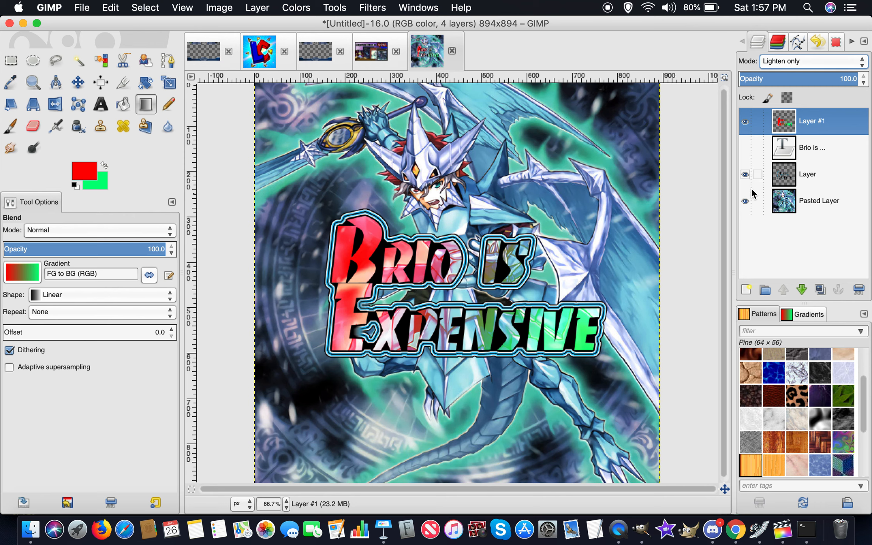
Step: Change the background colour to orange and refill the gradient layer's lettering with a linear red-to-orange gradient running diagonally down to the right
{"action": "left_click", "coordinate": [102, 187]}
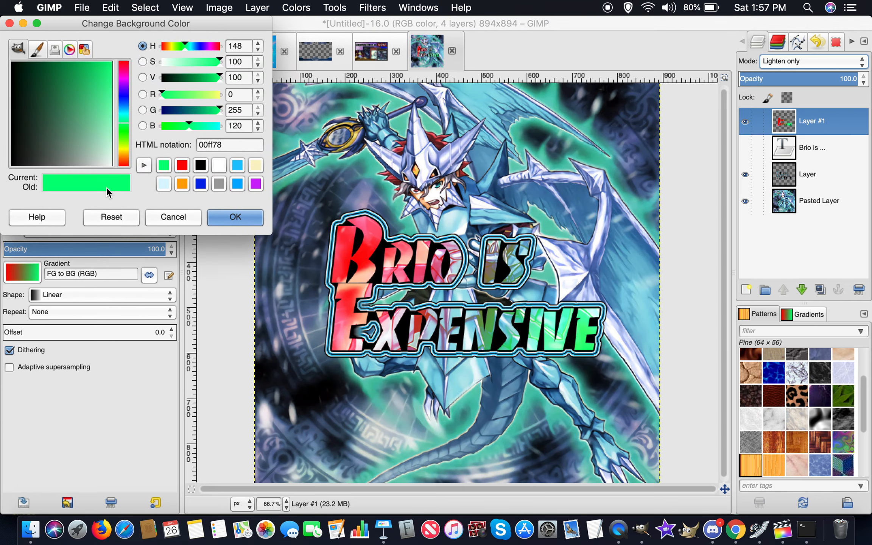
{"action": "left_click", "coordinate": [182, 186]}
{"action": "left_click", "coordinate": [225, 224]}
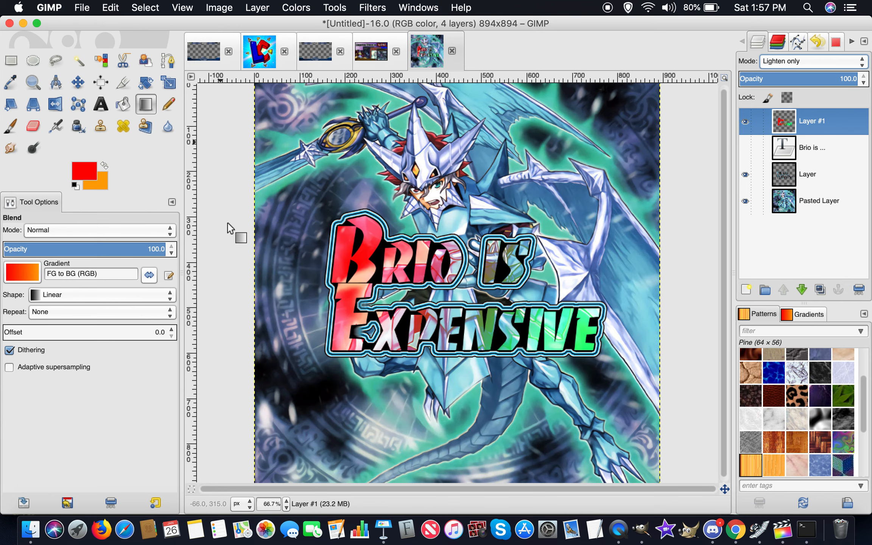
{"action": "right_click", "coordinate": [793, 131]}
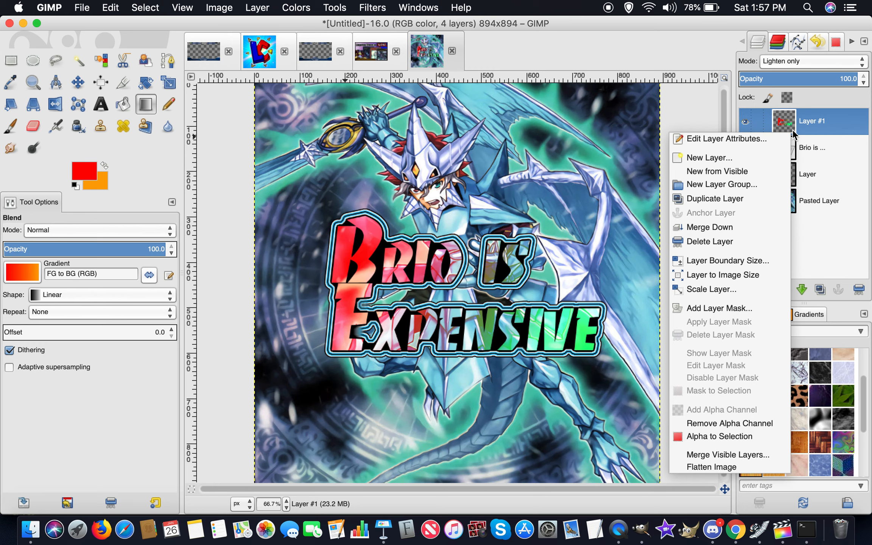
{"action": "left_click", "coordinate": [720, 437]}
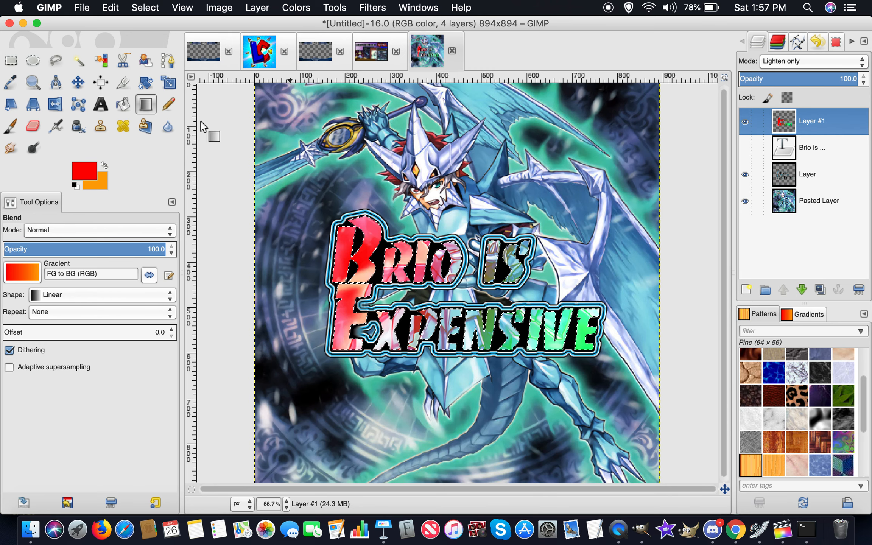
{"action": "left_click_drag", "start_coordinate": [373, 257], "coordinate": [533, 331]}
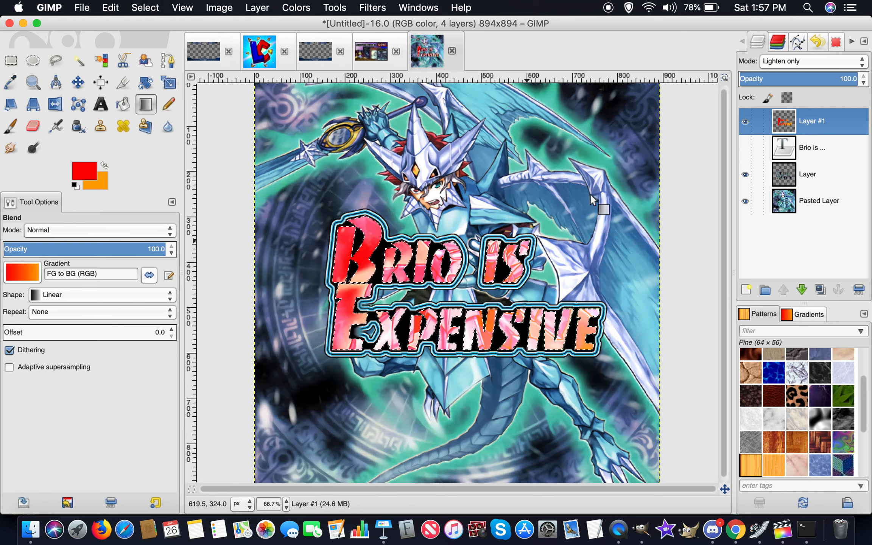
Step: Deselect the lettering and duplicate the red-to-orange gradient layer
{"action": "right_click", "coordinate": [547, 219]}
{"action": "mouse_move", "coordinate": [581, 253]}
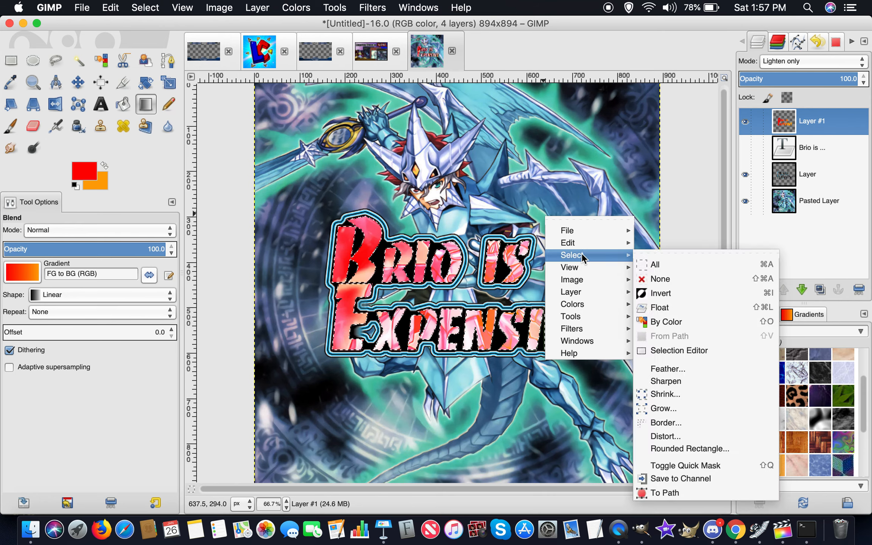
{"action": "left_click", "coordinate": [676, 275]}
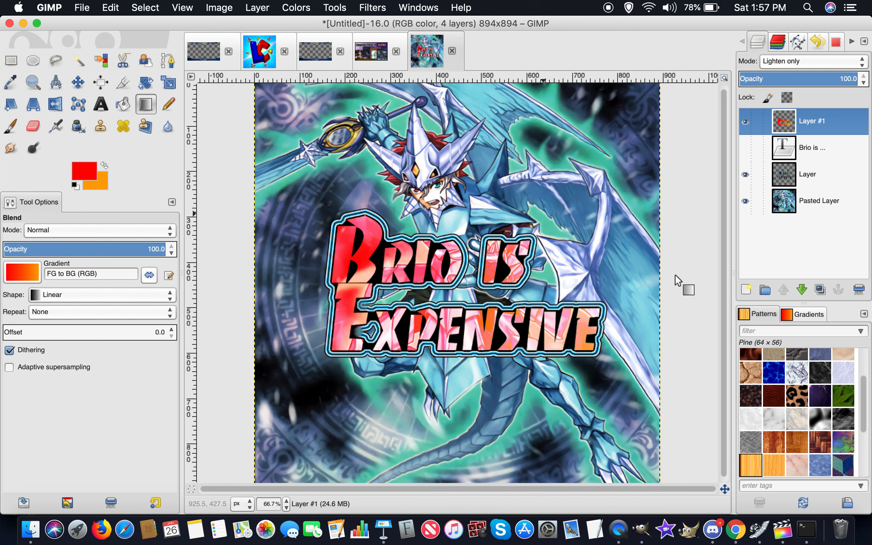
{"action": "left_click", "coordinate": [821, 290]}
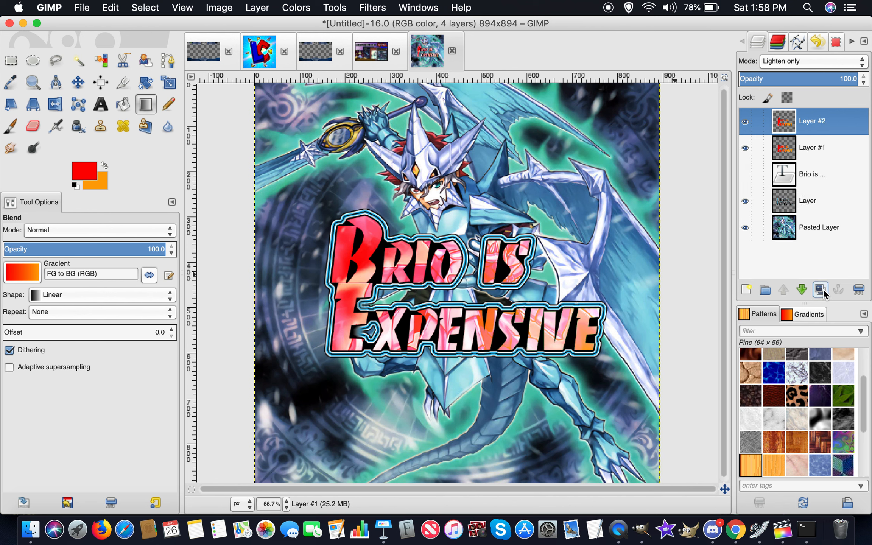